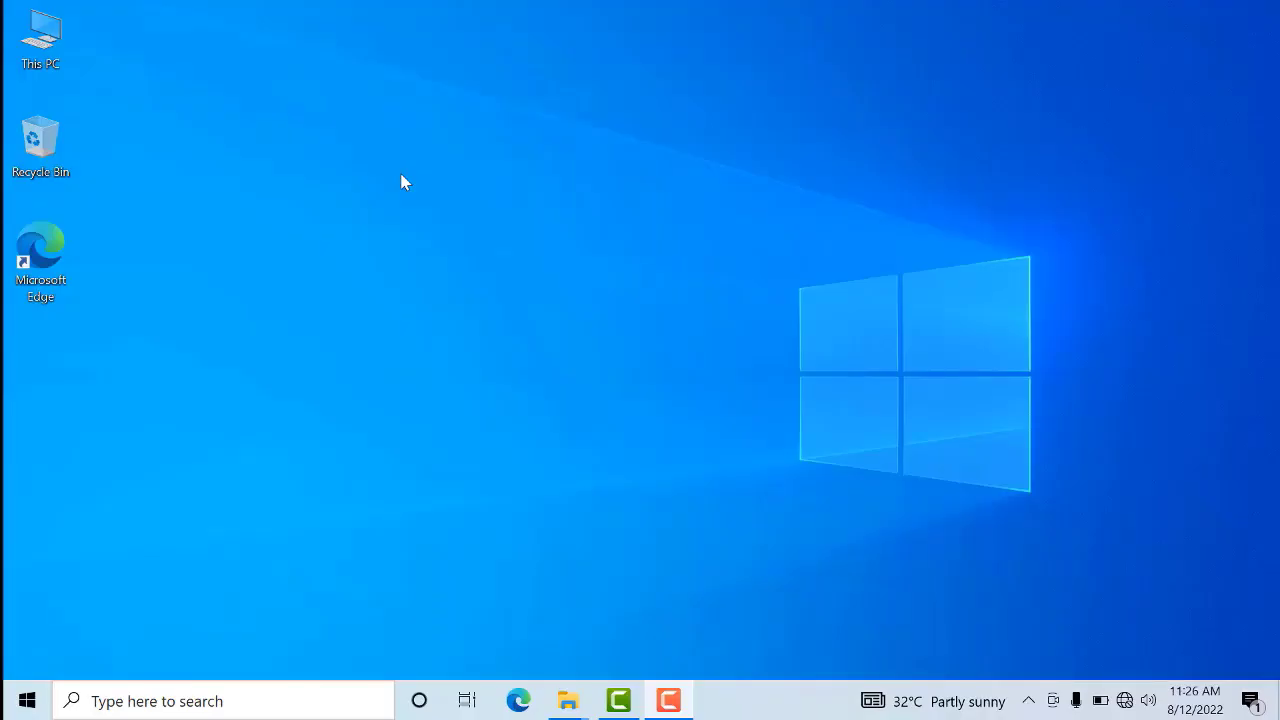
pyautogui.rightClick(488, 91)
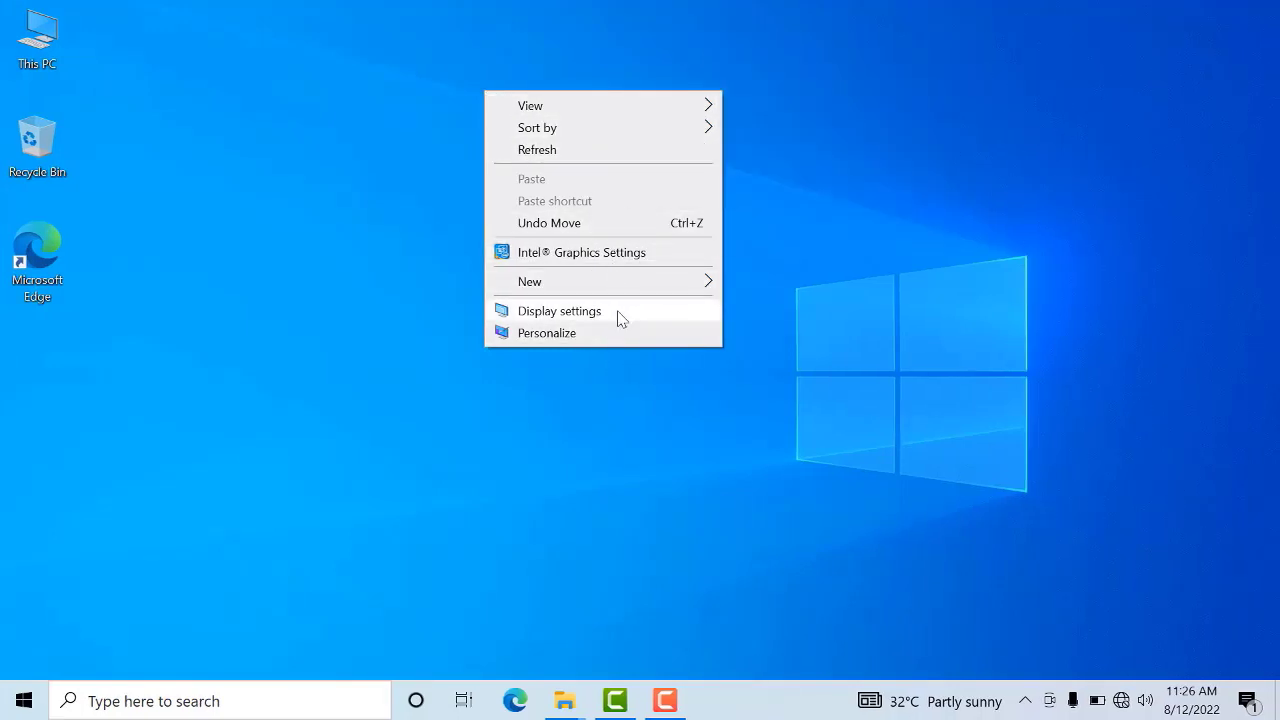
pyautogui.moveTo(611, 105)
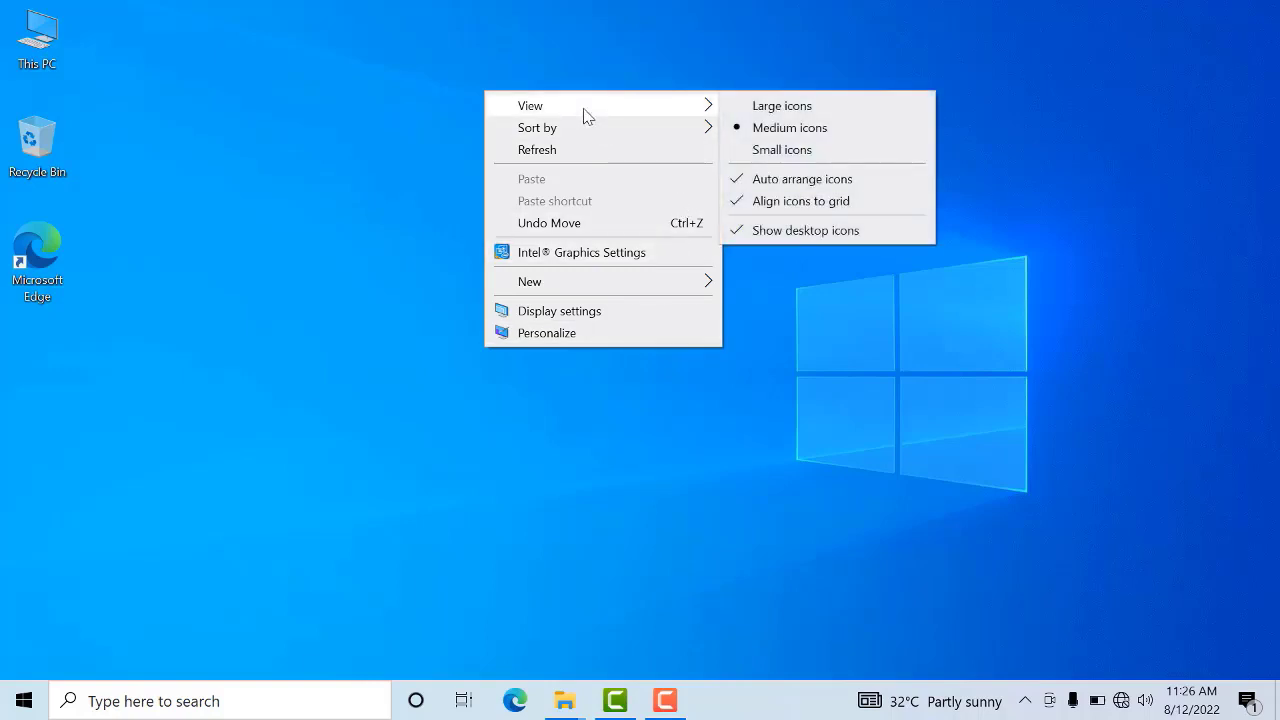
pyautogui.click(432, 98)
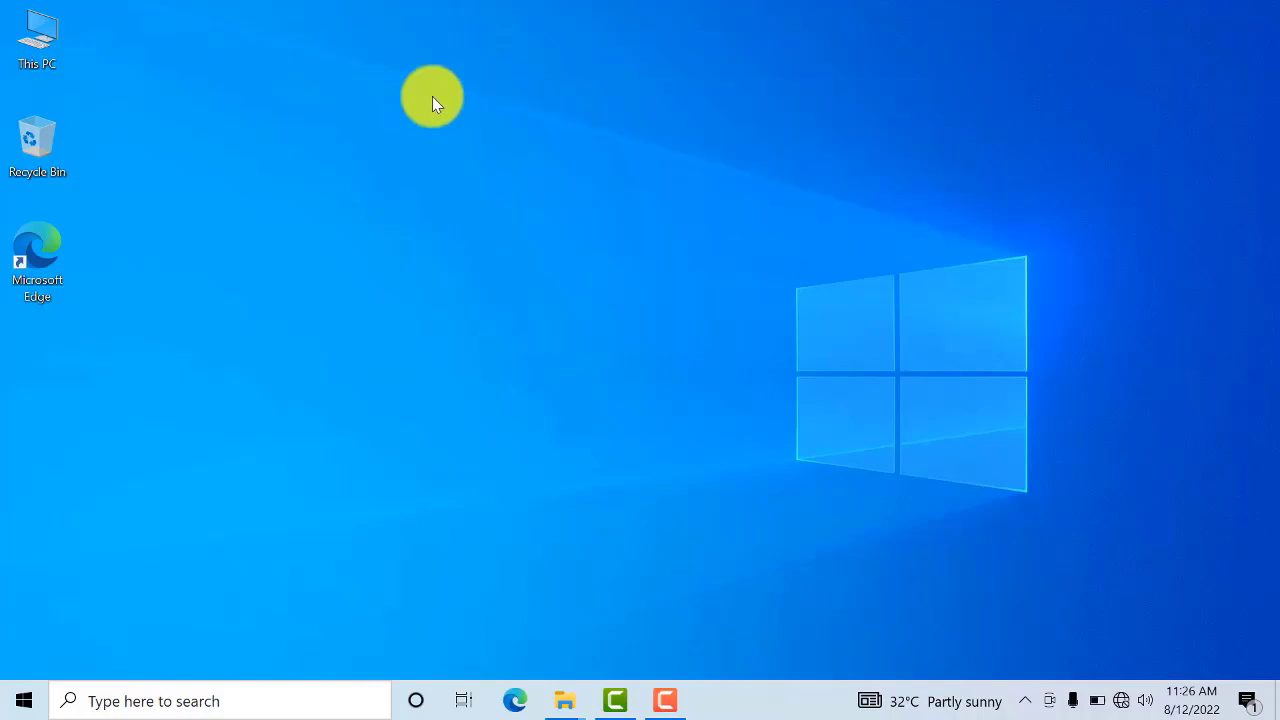
# Switch the desktop icons to the Large icons size
pyautogui.rightClick(432, 97)
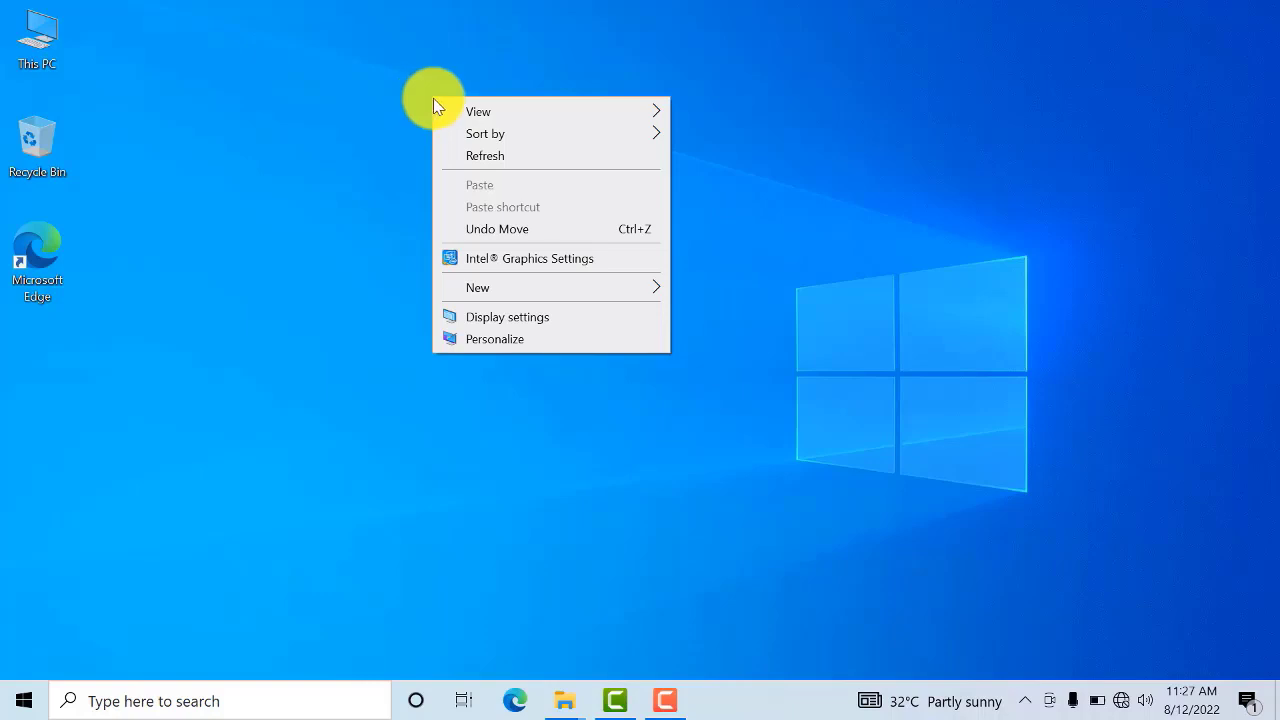
pyautogui.moveTo(523, 111)
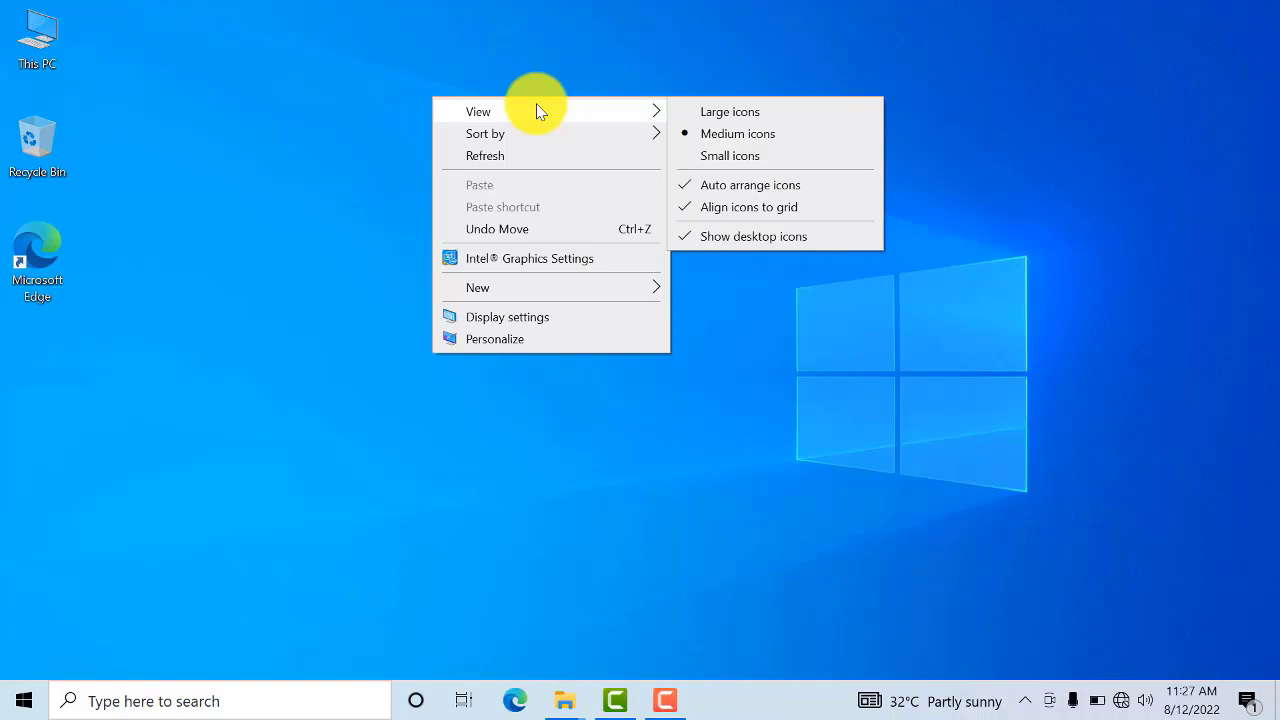
pyautogui.click(792, 112)
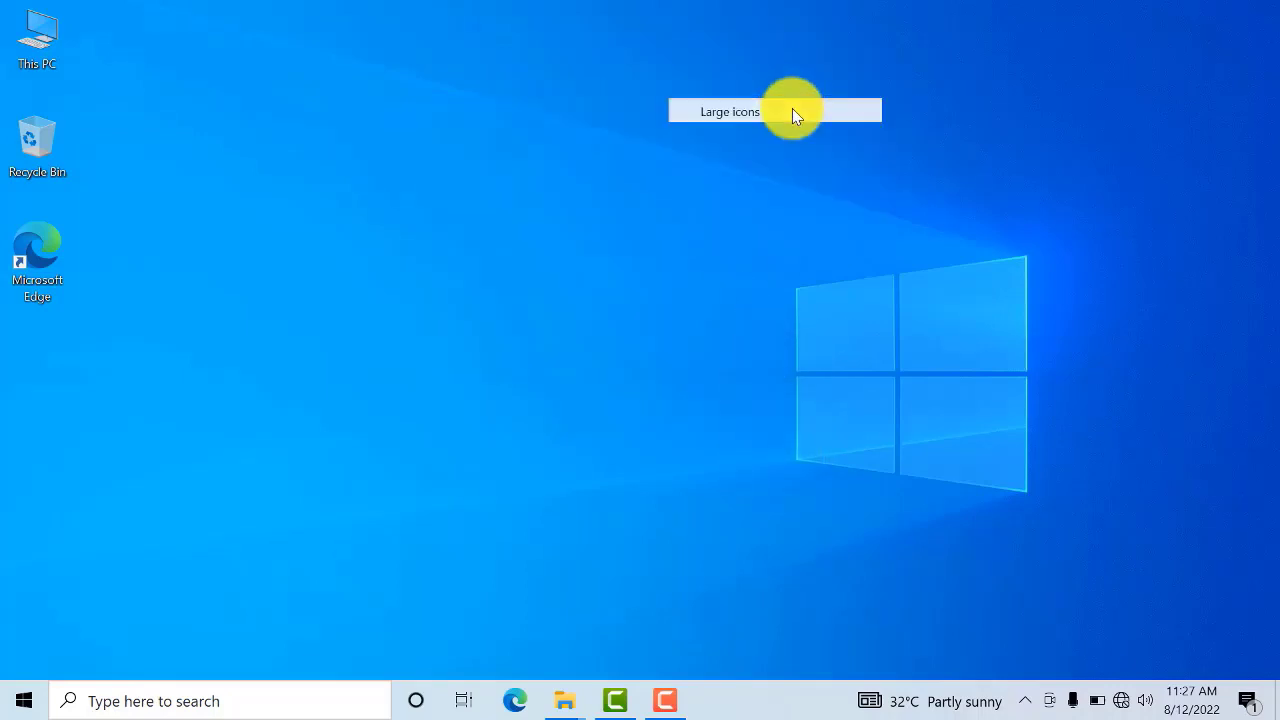
pyautogui.moveTo(129, 28); pyautogui.dragTo(14, 498)
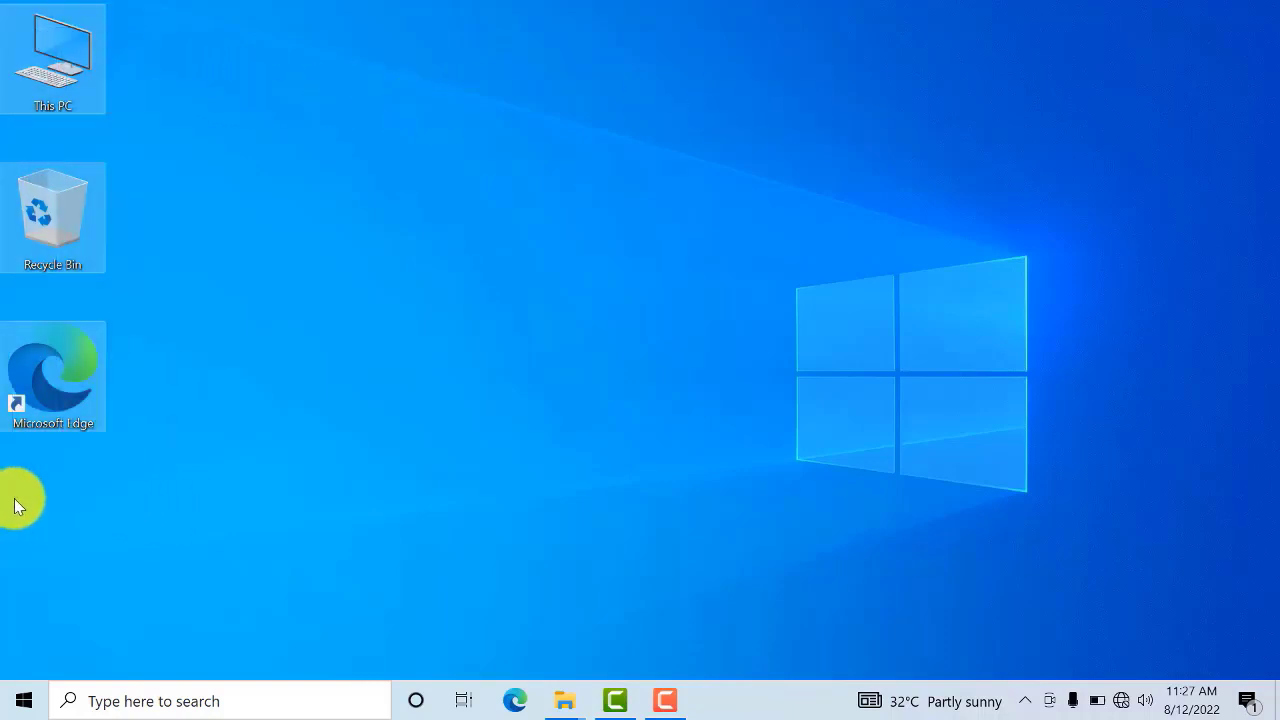
pyautogui.click(109, 487)
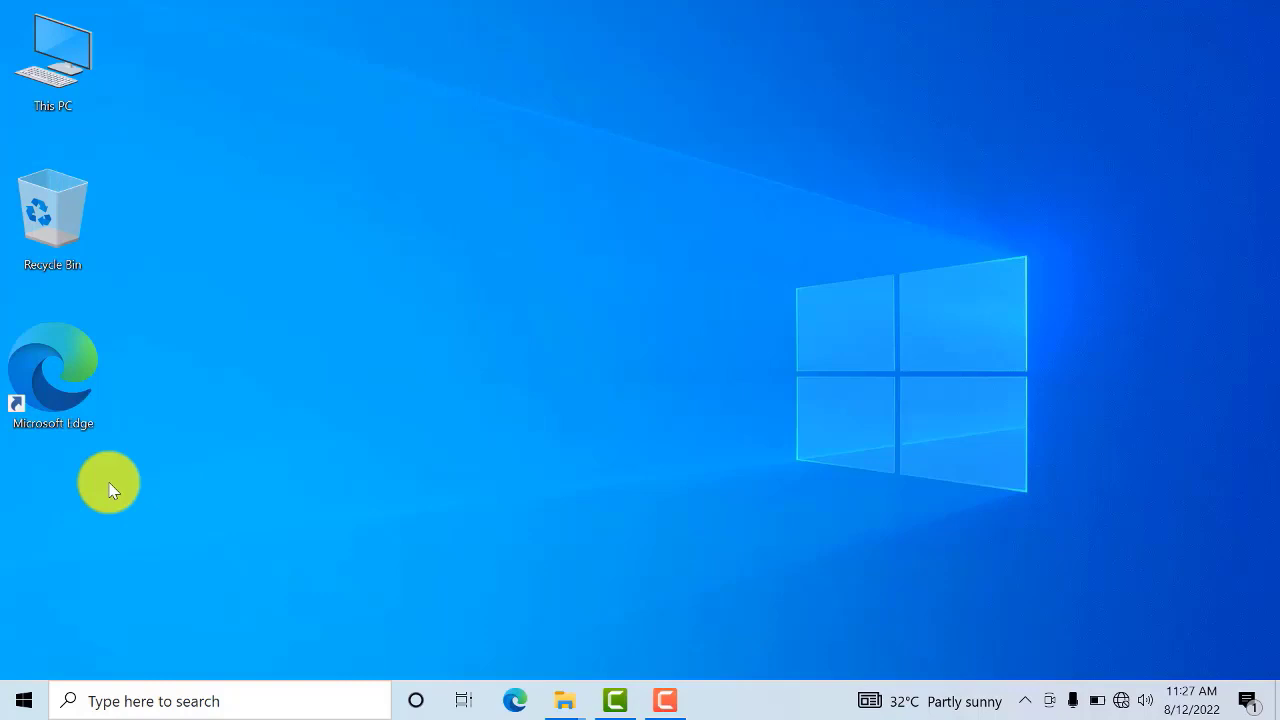
# Hide all icons on the desktop by turning off the Show desktop icons option
pyautogui.rightClick(483, 90)
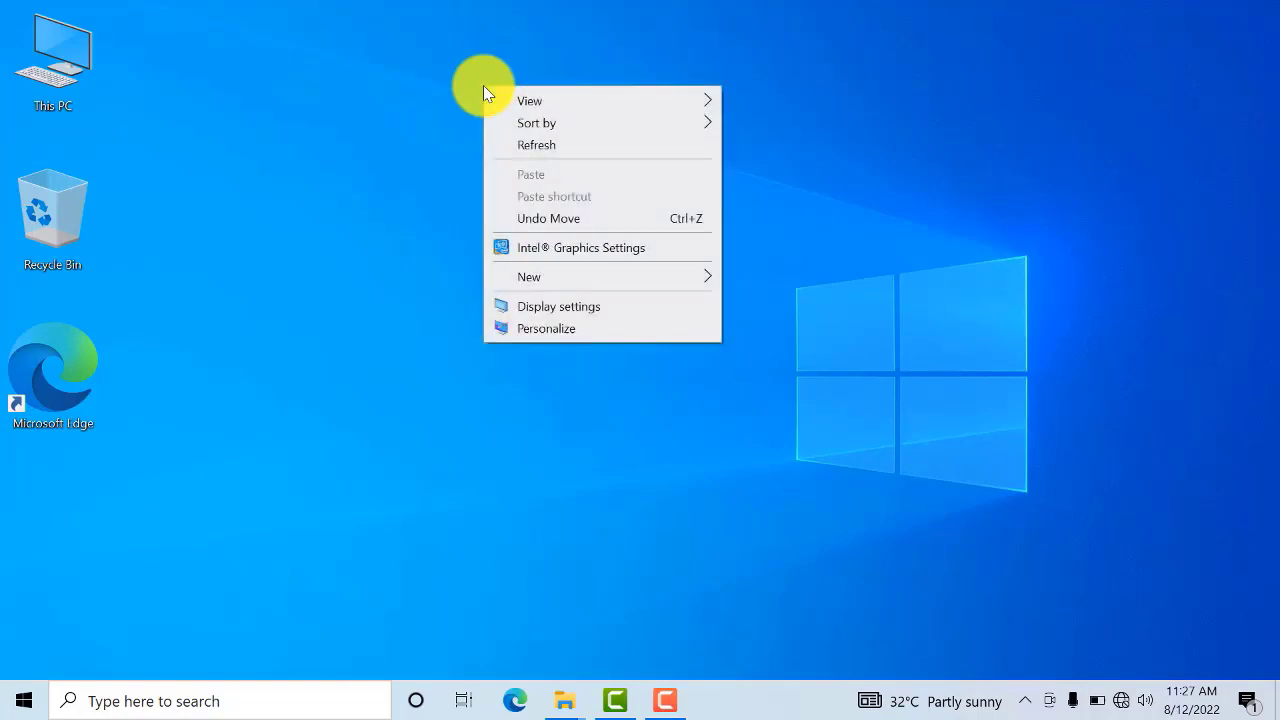
pyautogui.moveTo(606, 100)
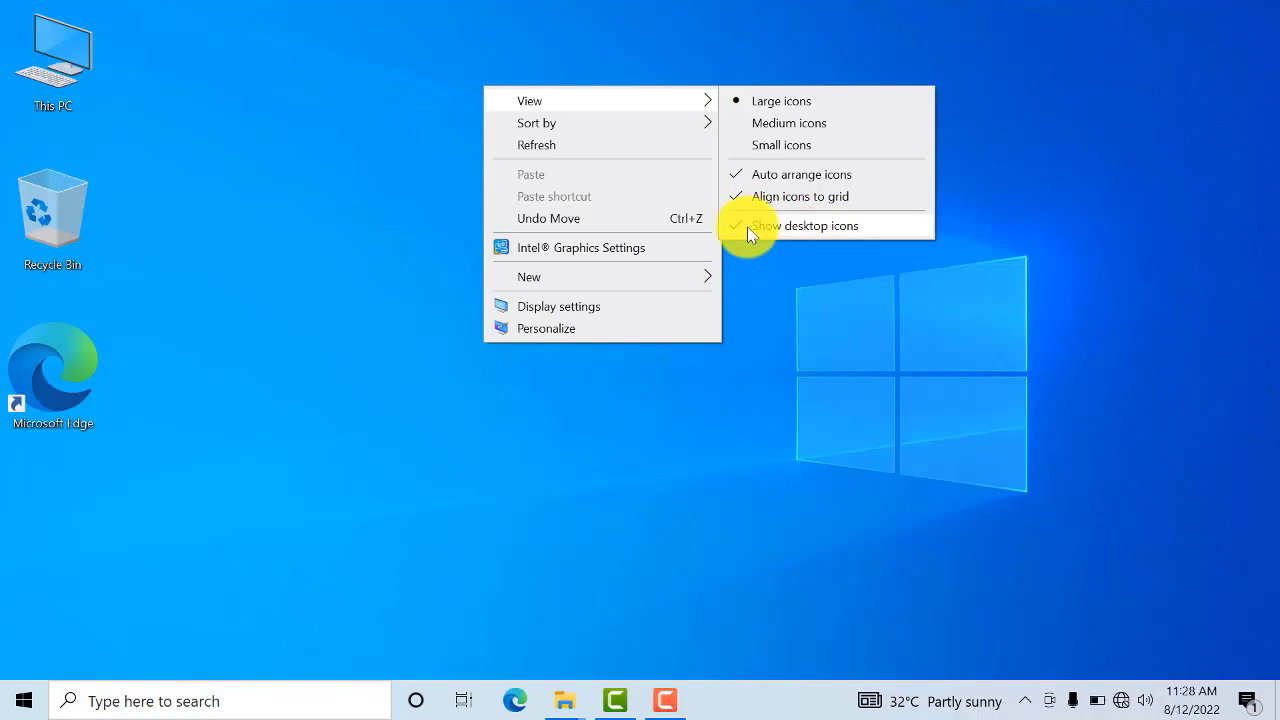
pyautogui.click(857, 230)
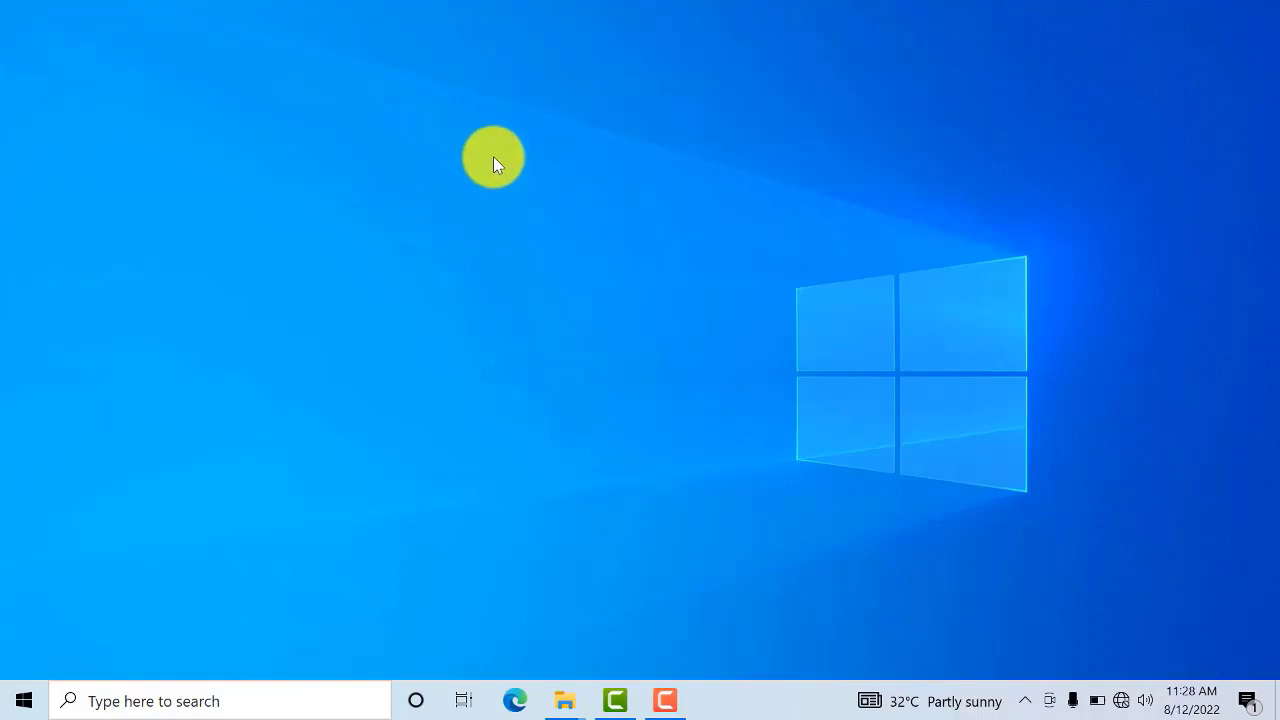
# Bring the hidden icons back by turning the Show desktop icons option on
pyautogui.rightClick(488, 105)
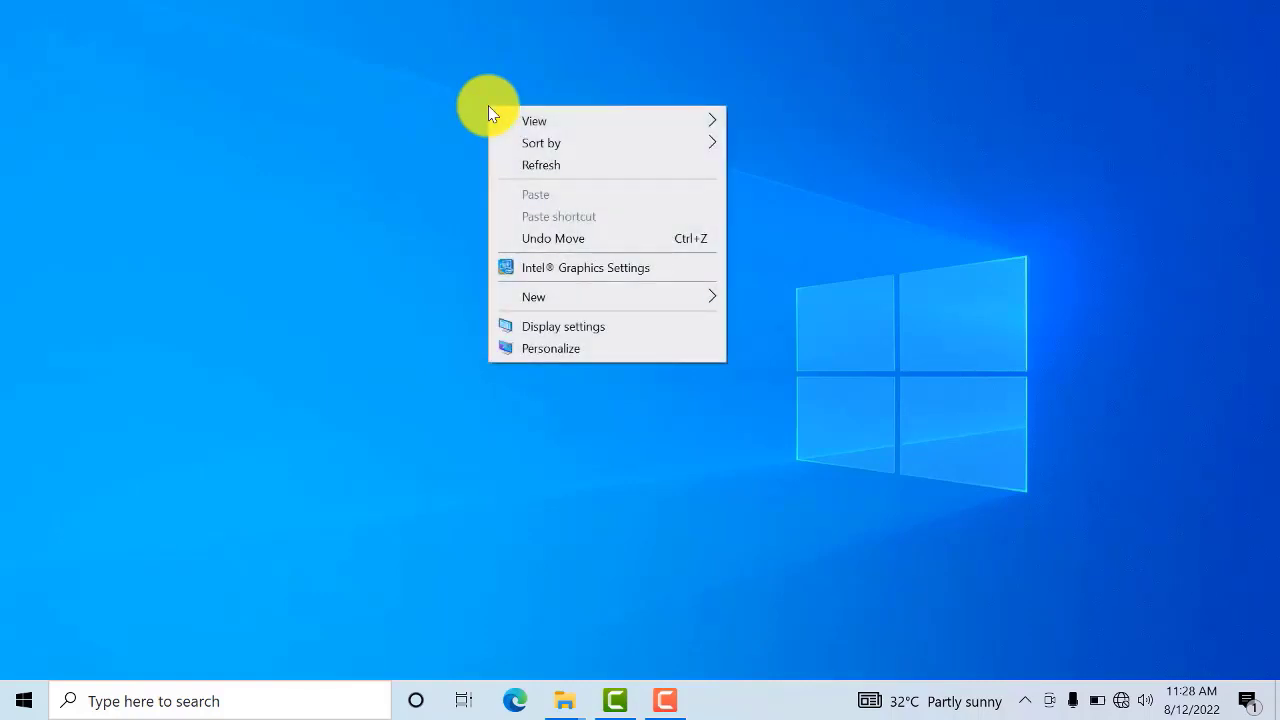
pyautogui.moveTo(569, 120)
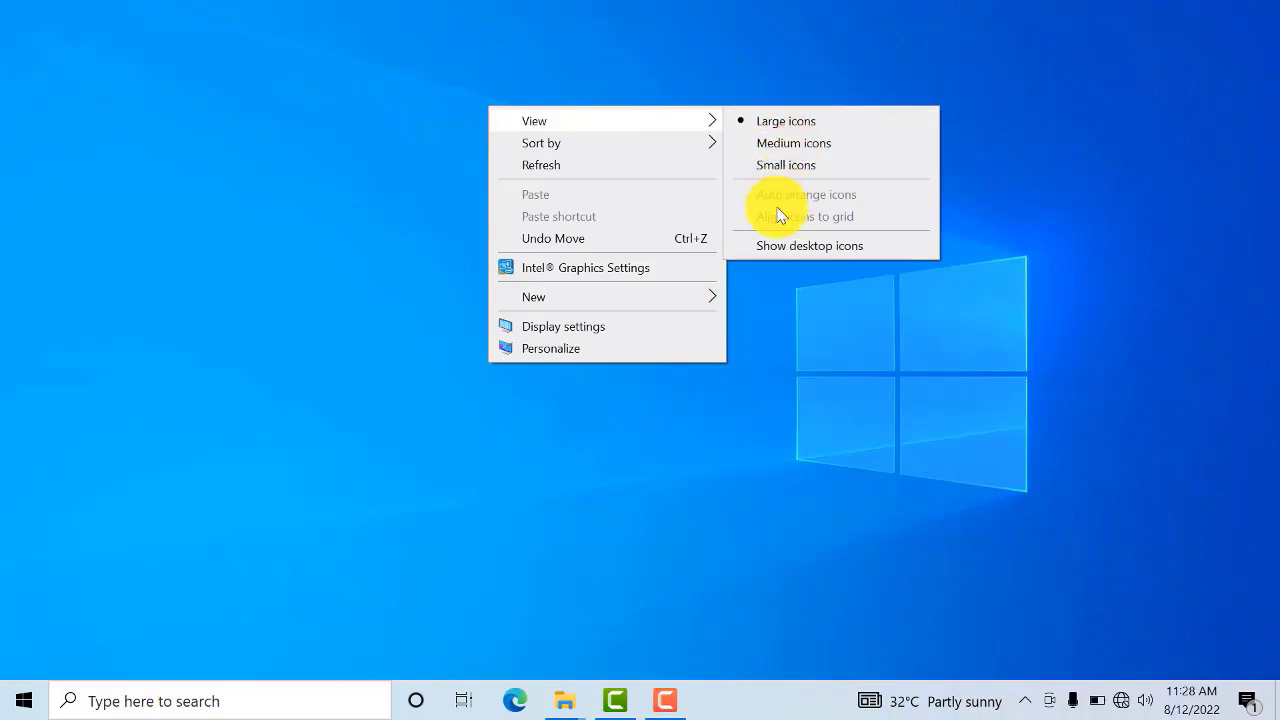
pyautogui.click(838, 250)
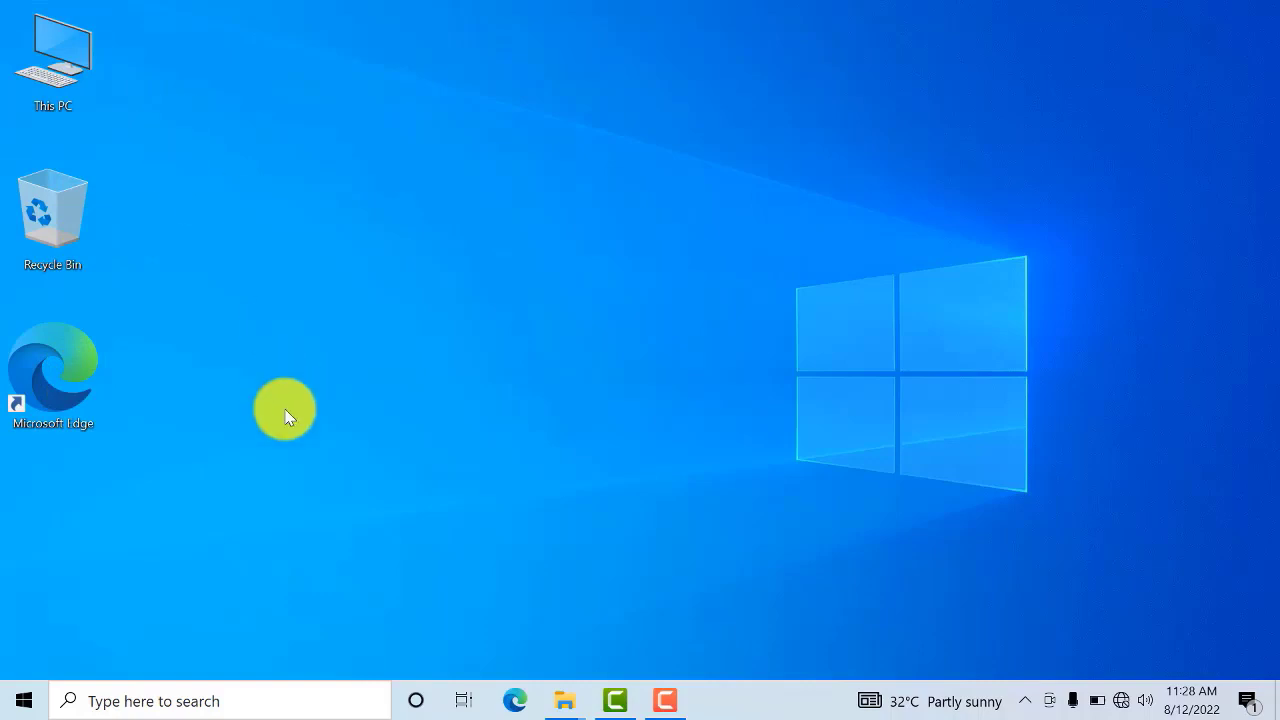
# Refresh the desktop
pyautogui.rightClick(389, 84)
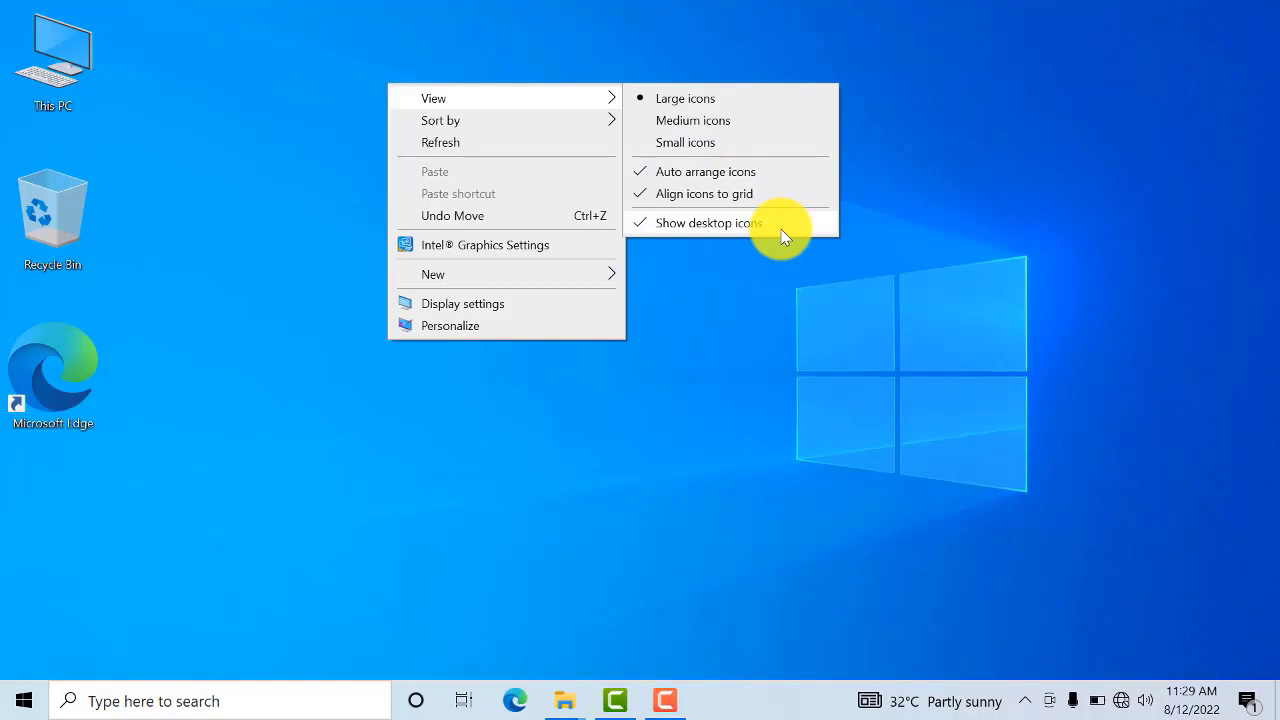
pyautogui.click(695, 250)
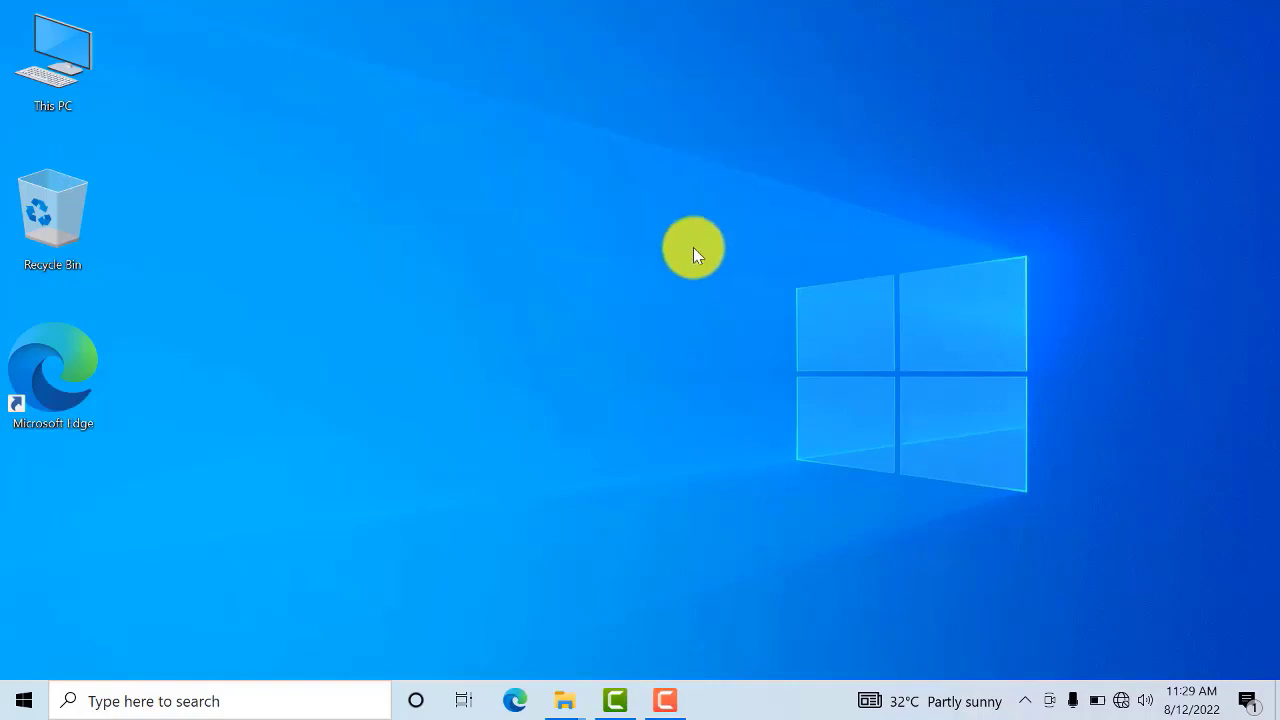
pyautogui.rightClick(401, 73)
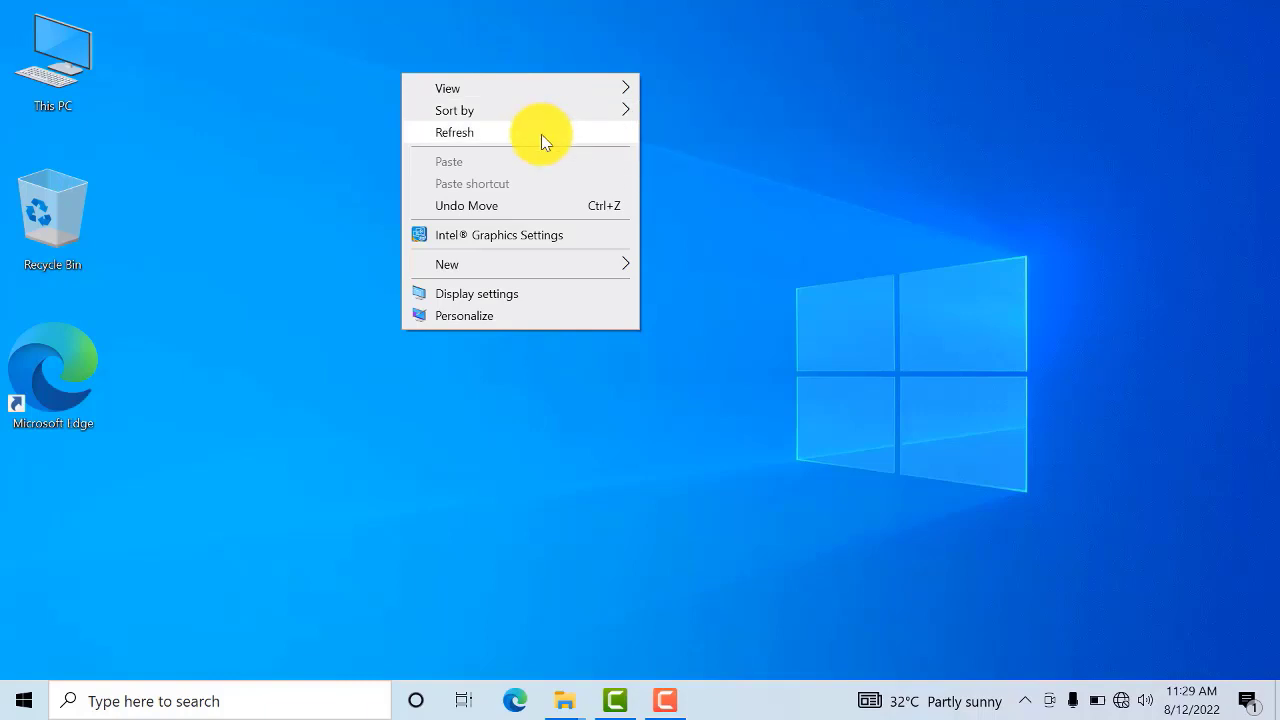
pyautogui.click(541, 134)
pyautogui.rightClick(474, 88)
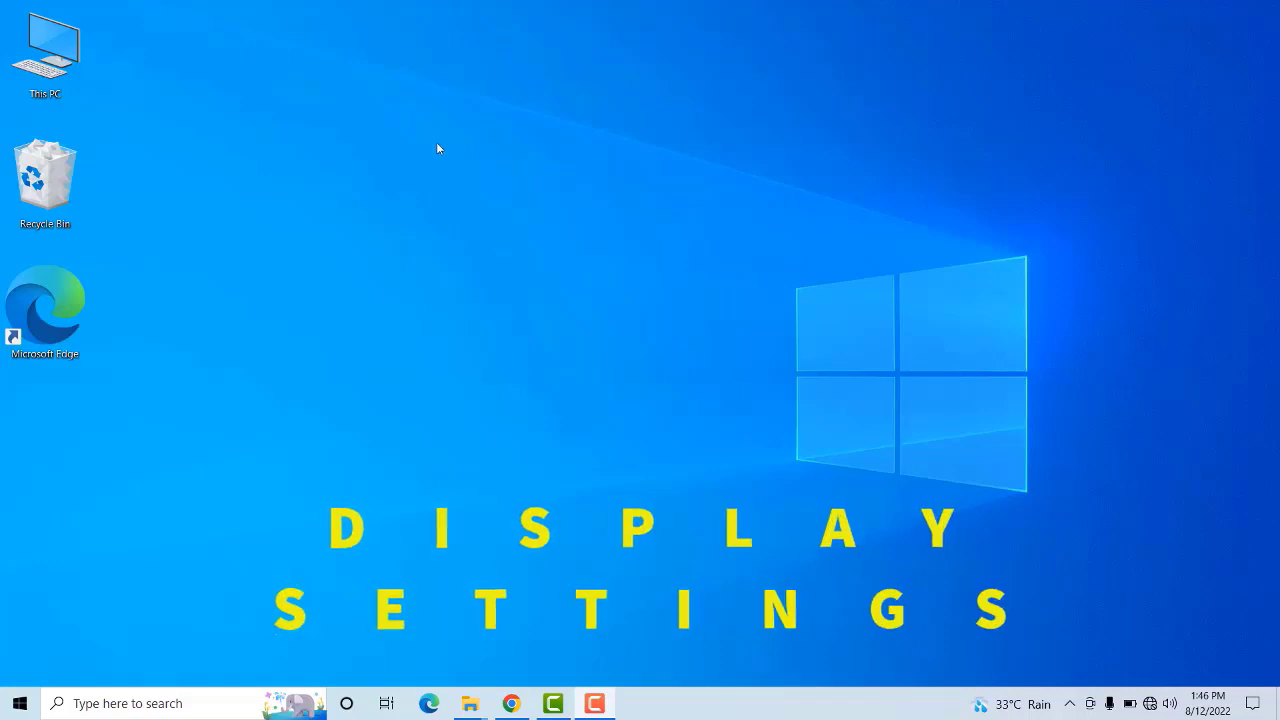
pyautogui.rightClick(437, 147)
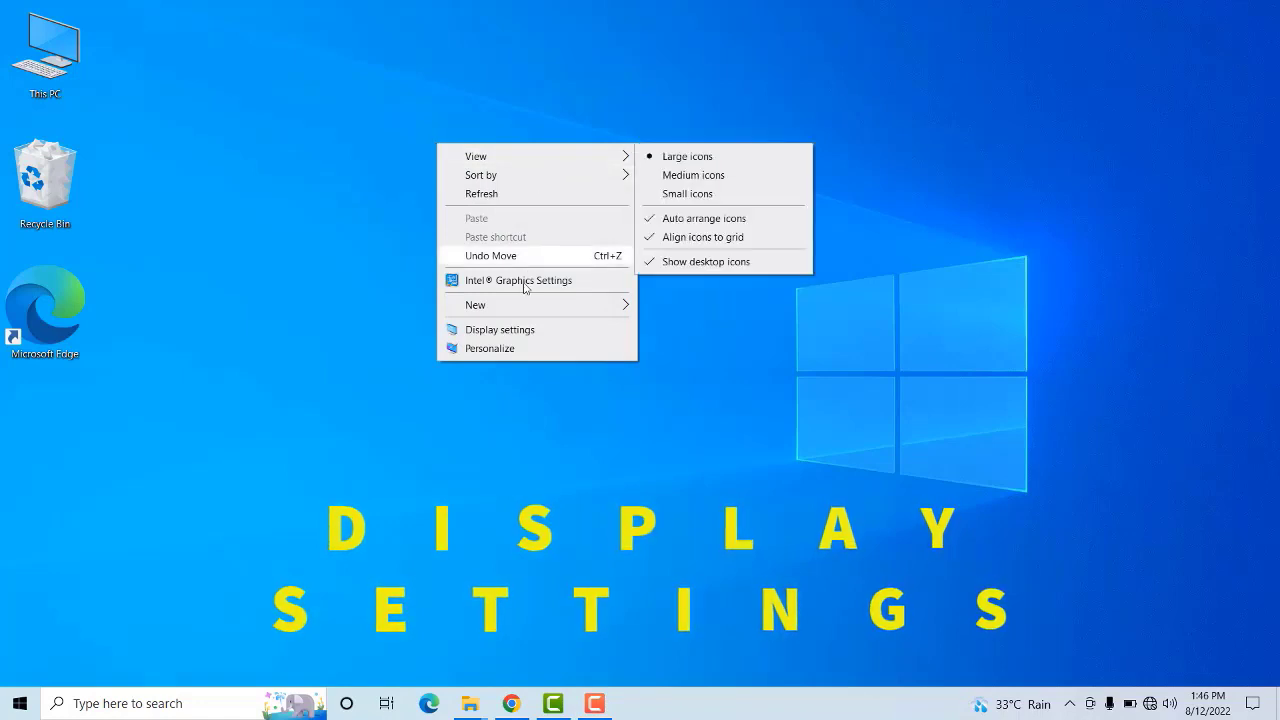
pyautogui.click(394, 124)
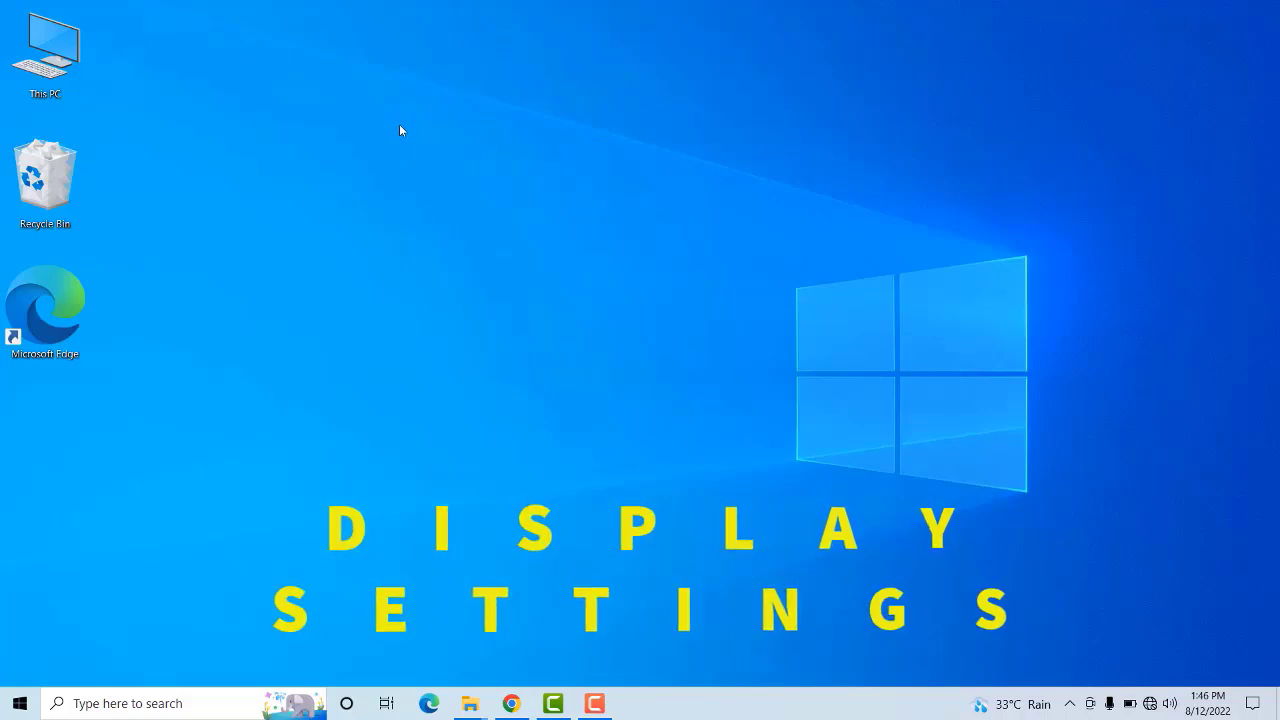
# Open the desktop's display settings and adjust the brightness of the built-in display
pyautogui.rightClick(399, 130)
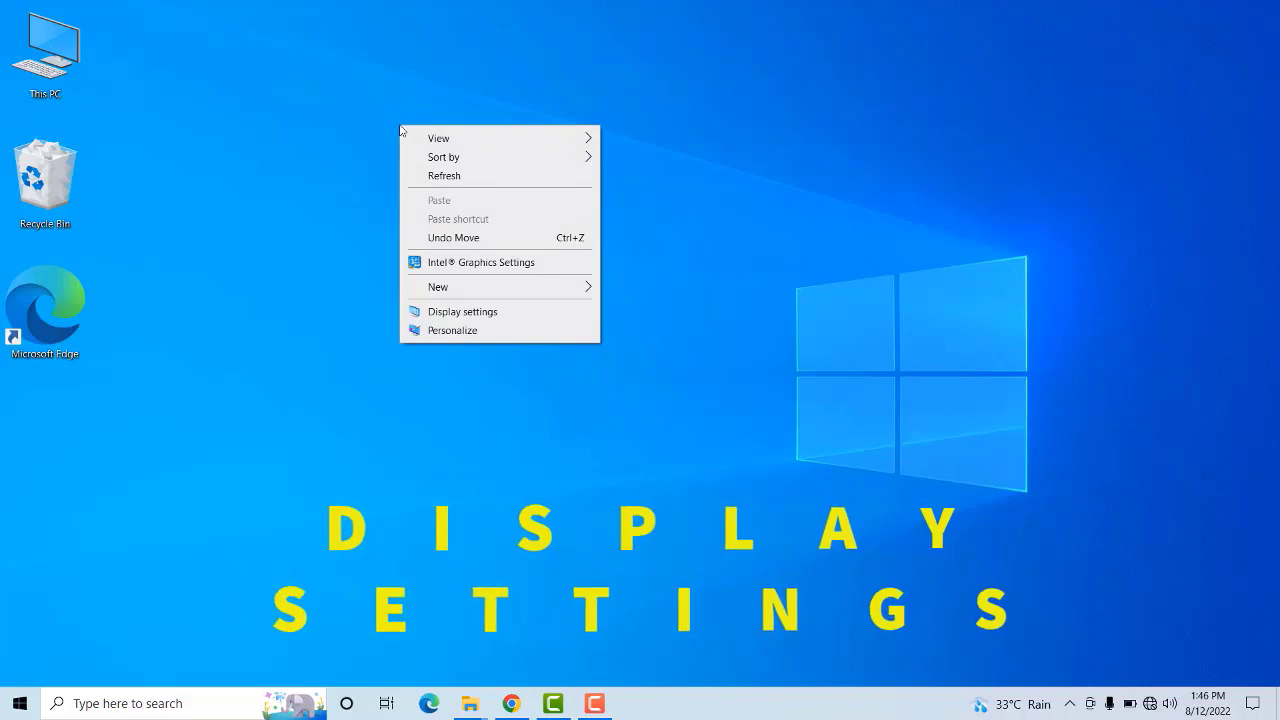
pyautogui.click(527, 318)
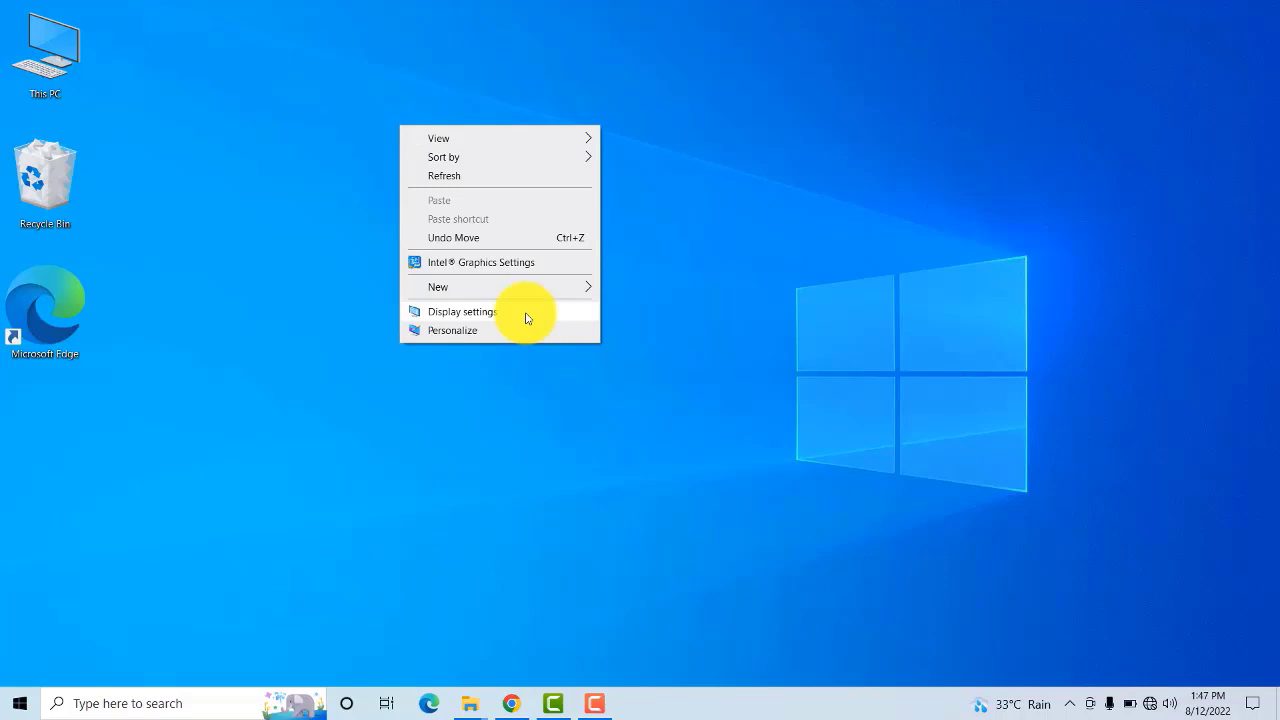
pyautogui.click(527, 318)
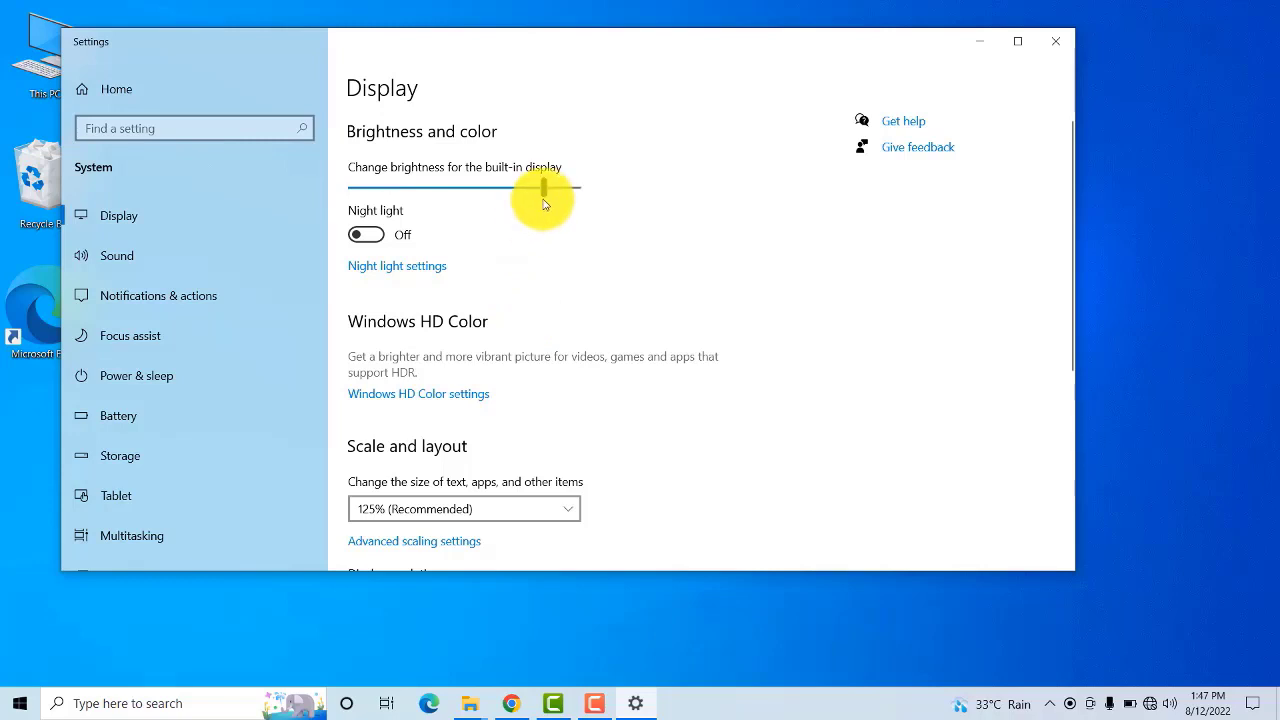
pyautogui.moveTo(543, 192); pyautogui.dragTo(551, 234)
# Set the size of text, apps, and other items to 150% and move the settings window clear of the desktop icons
pyautogui.scroll(-3, 467, 178)
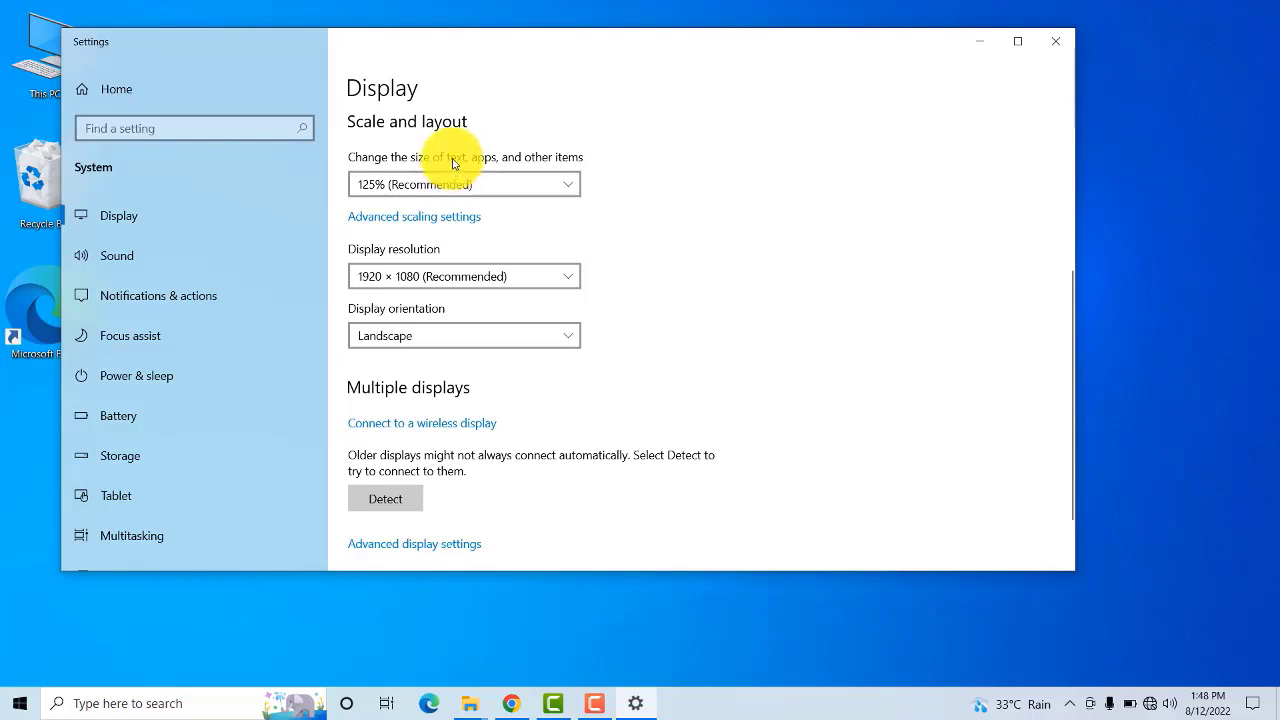
pyautogui.click(559, 193)
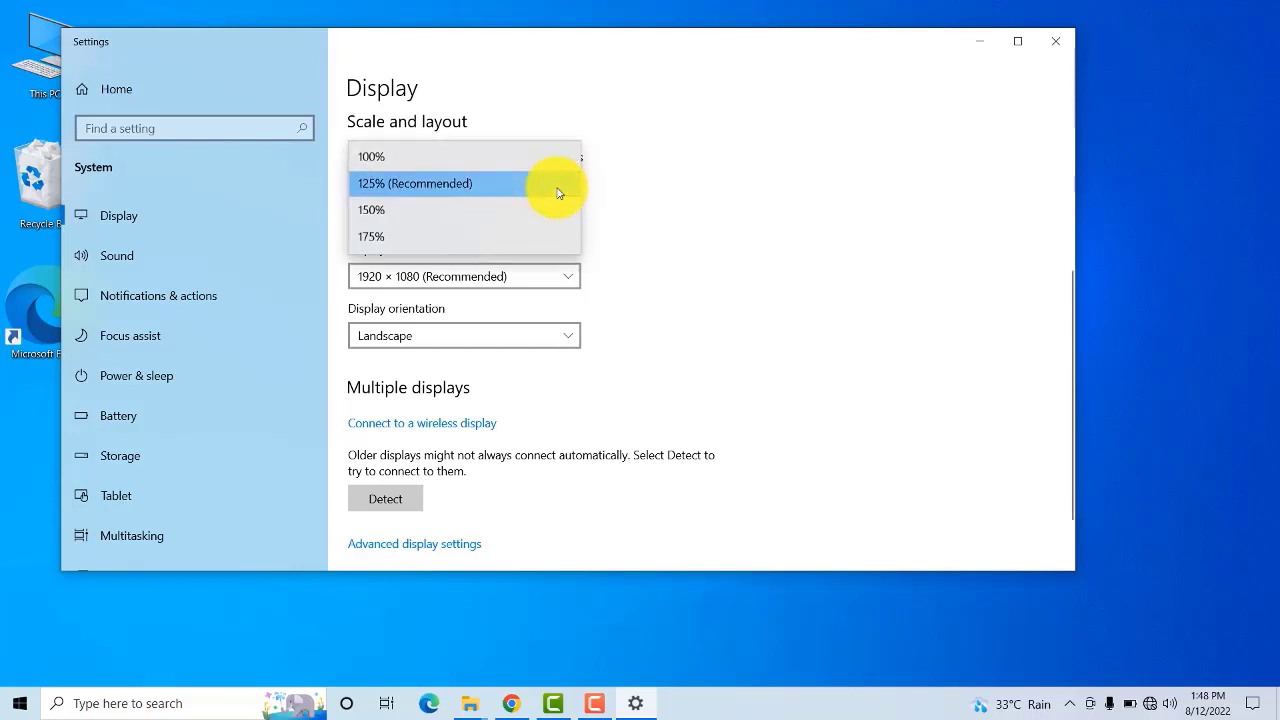
pyautogui.click(521, 212)
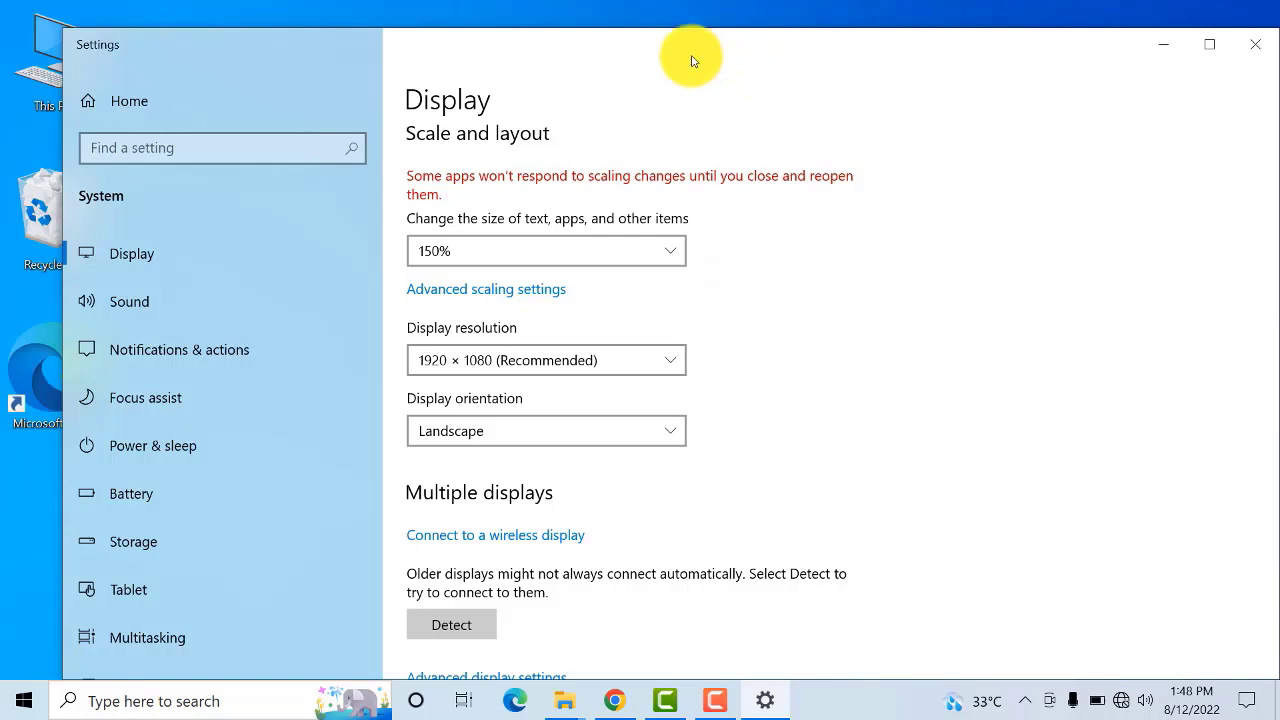
pyautogui.moveTo(686, 57); pyautogui.dragTo(724, 49)
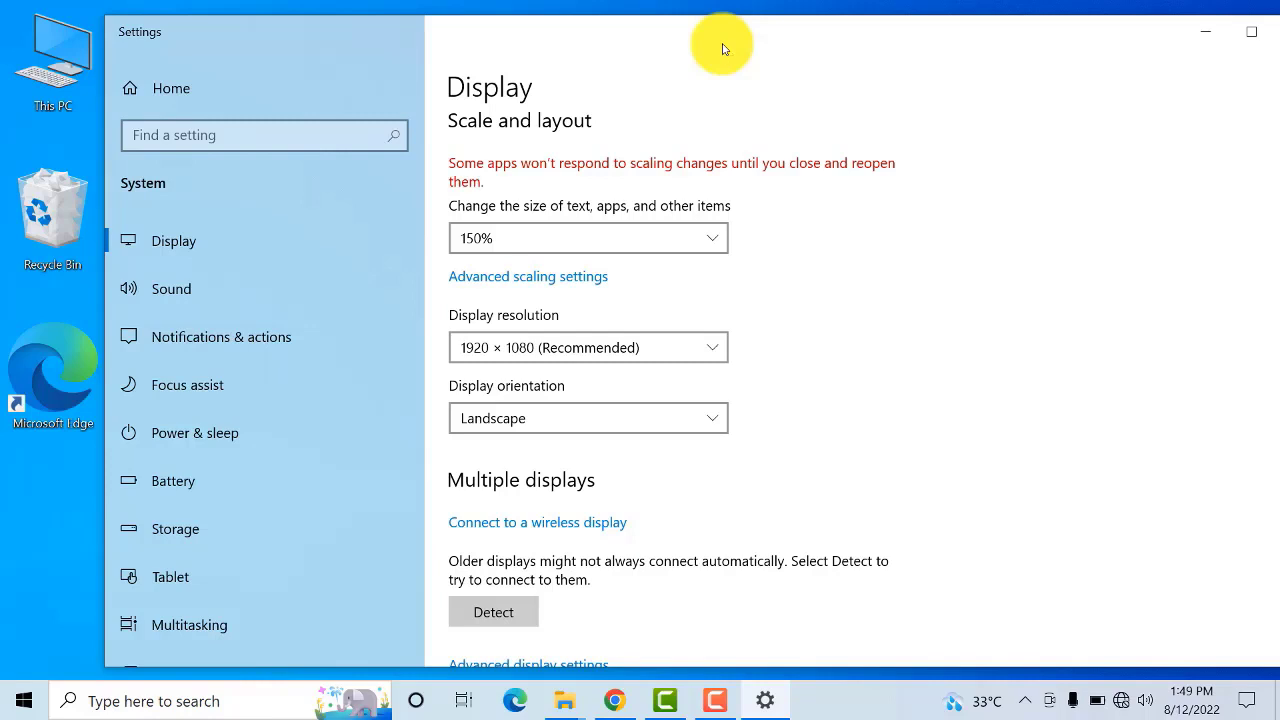
# Try setting the size of text, apps, and other items to 100%
pyautogui.click(710, 240)
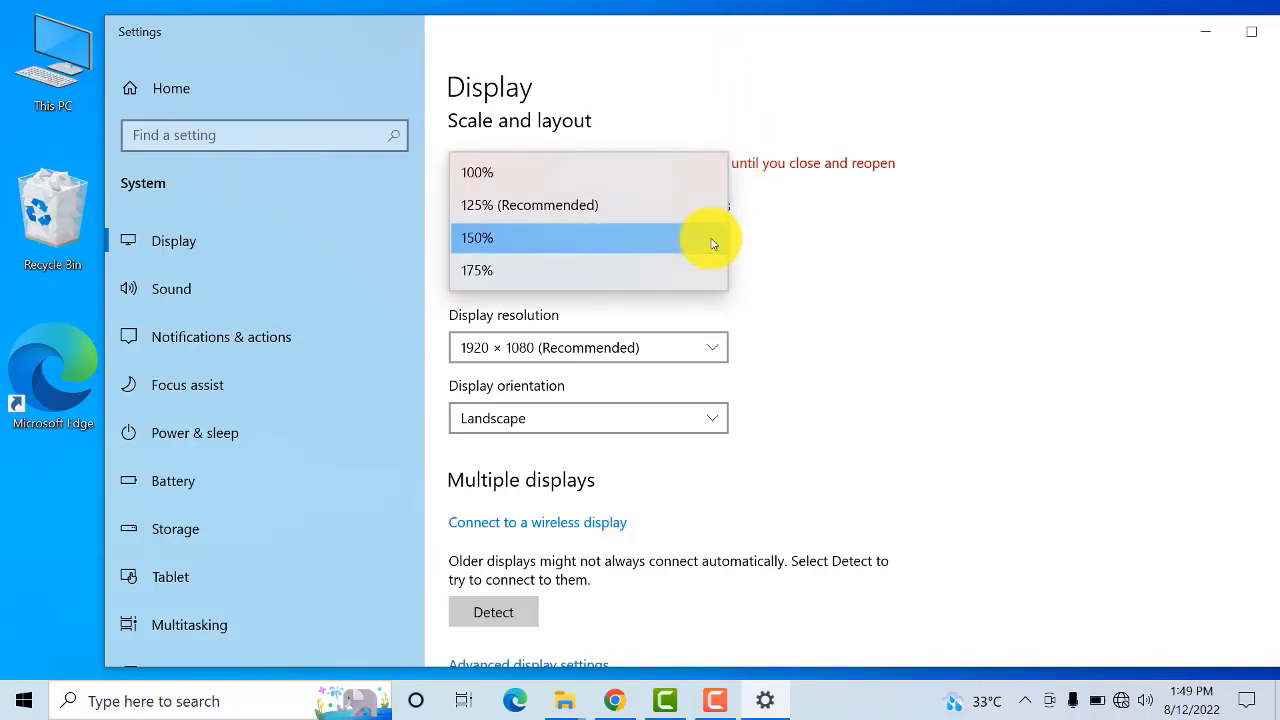
pyautogui.click(679, 171)
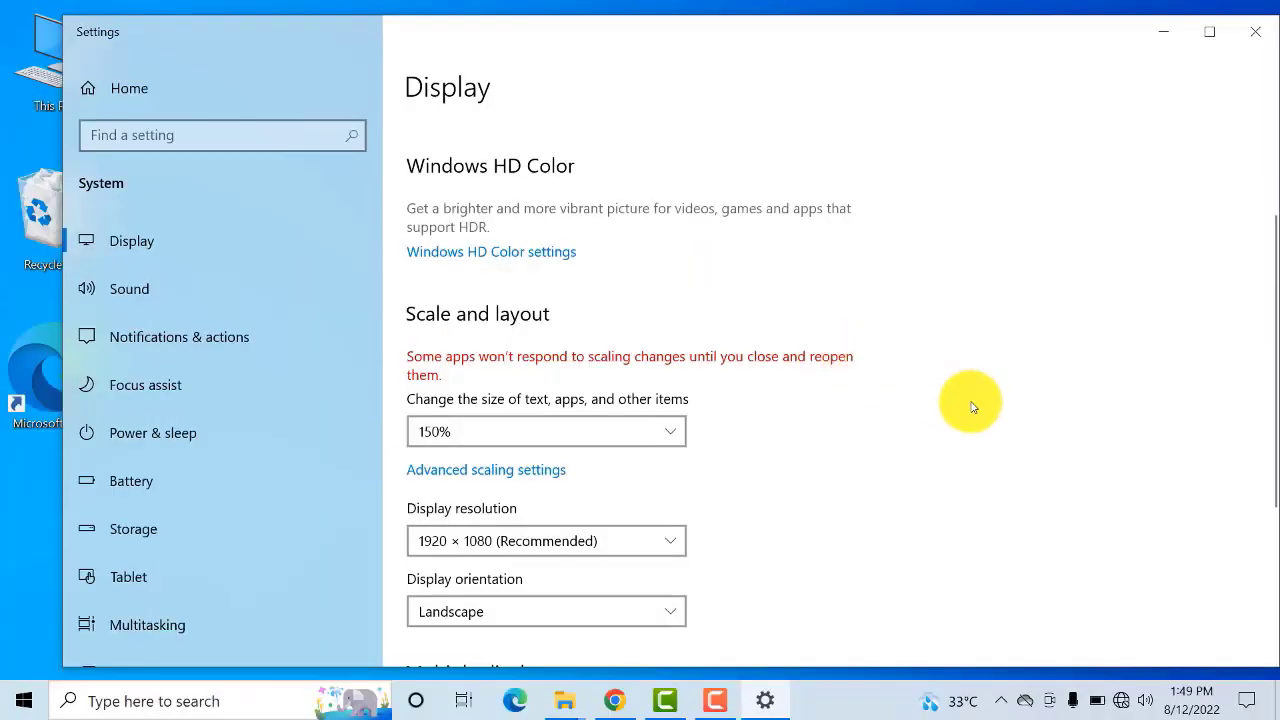
# Review the available display resolutions, choosing 1920 × 1080 (Recommended), and the display orientation options
pyautogui.scroll(-4, 972, 407)
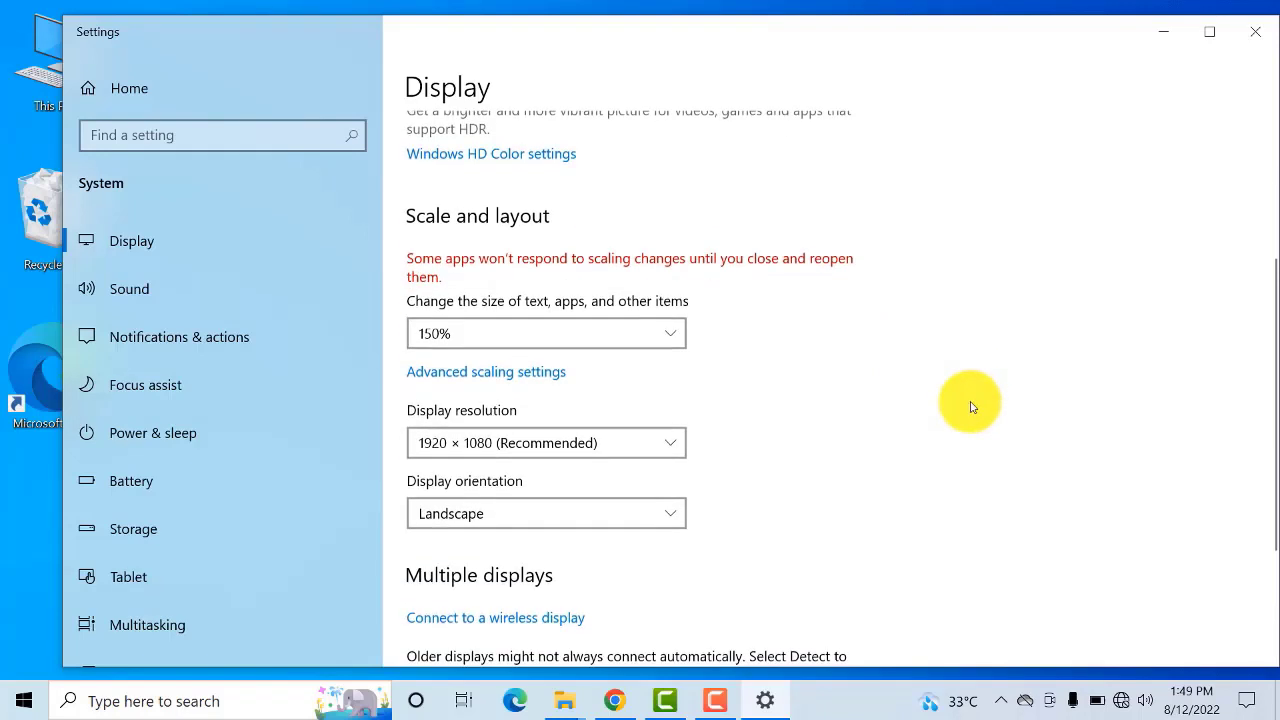
pyautogui.scroll(-2, 968, 408)
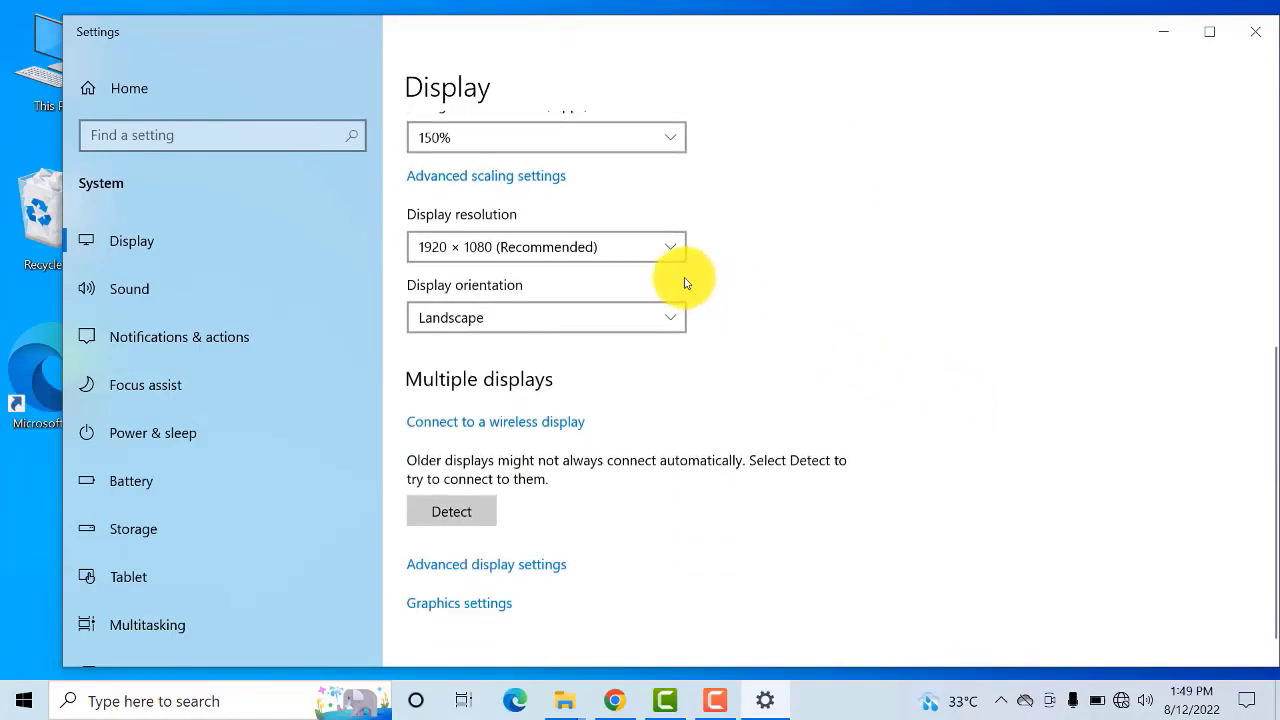
pyautogui.click(664, 247)
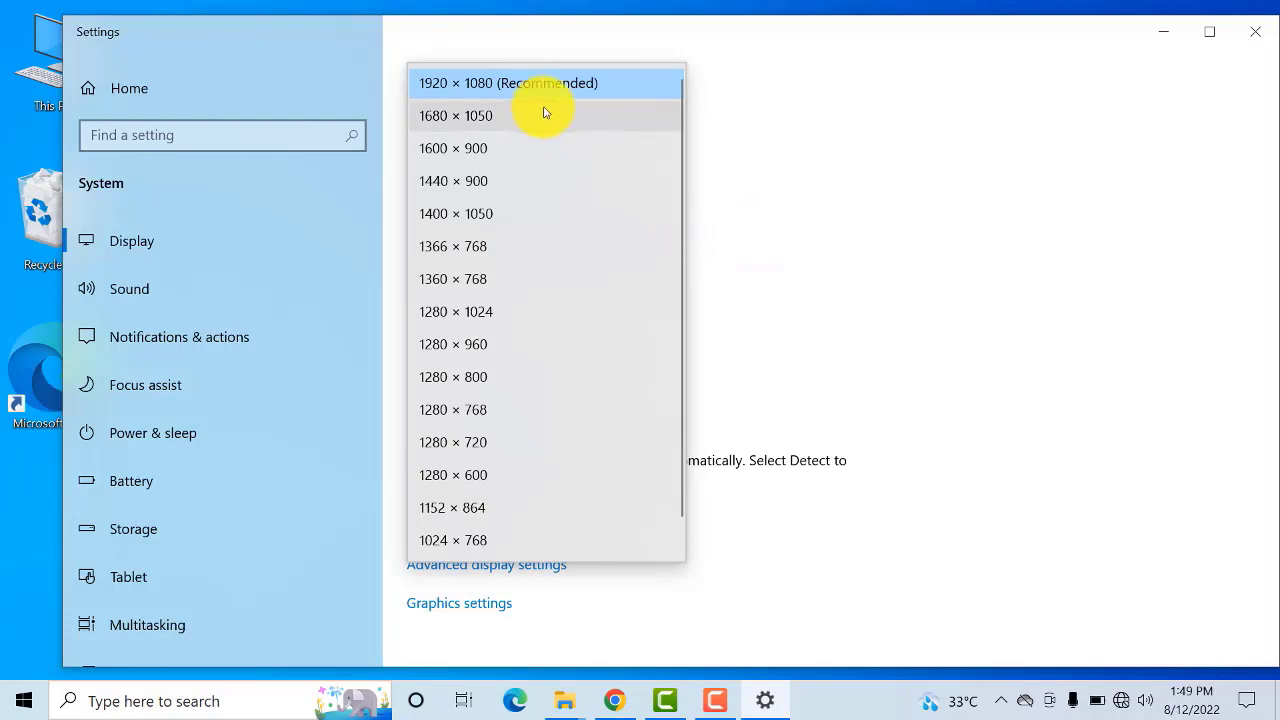
pyautogui.click(617, 97)
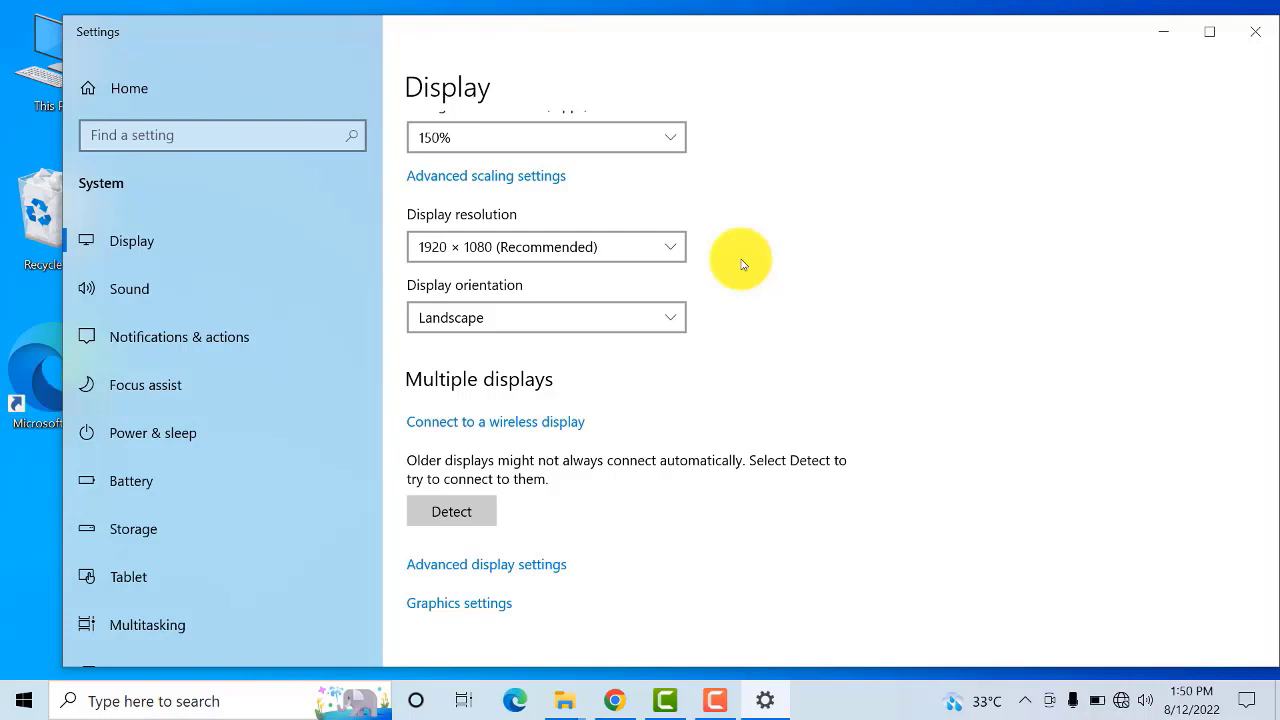
pyautogui.click(677, 329)
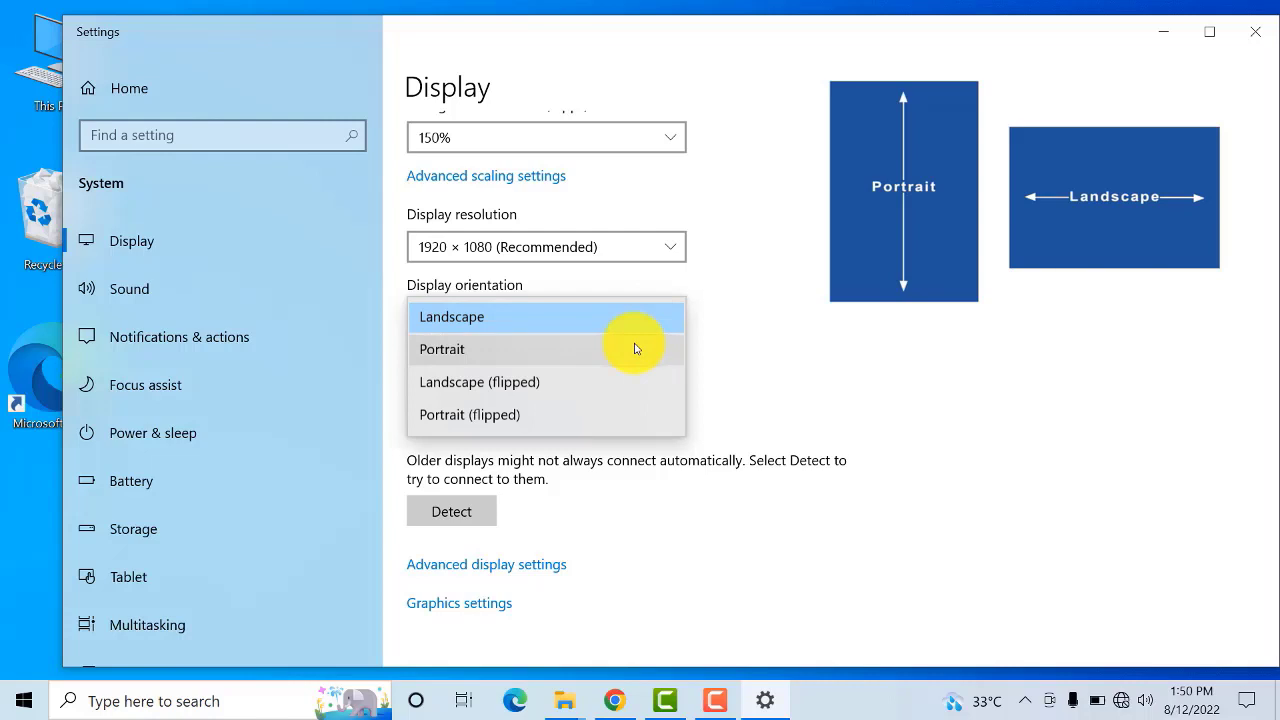
pyautogui.click(909, 429)
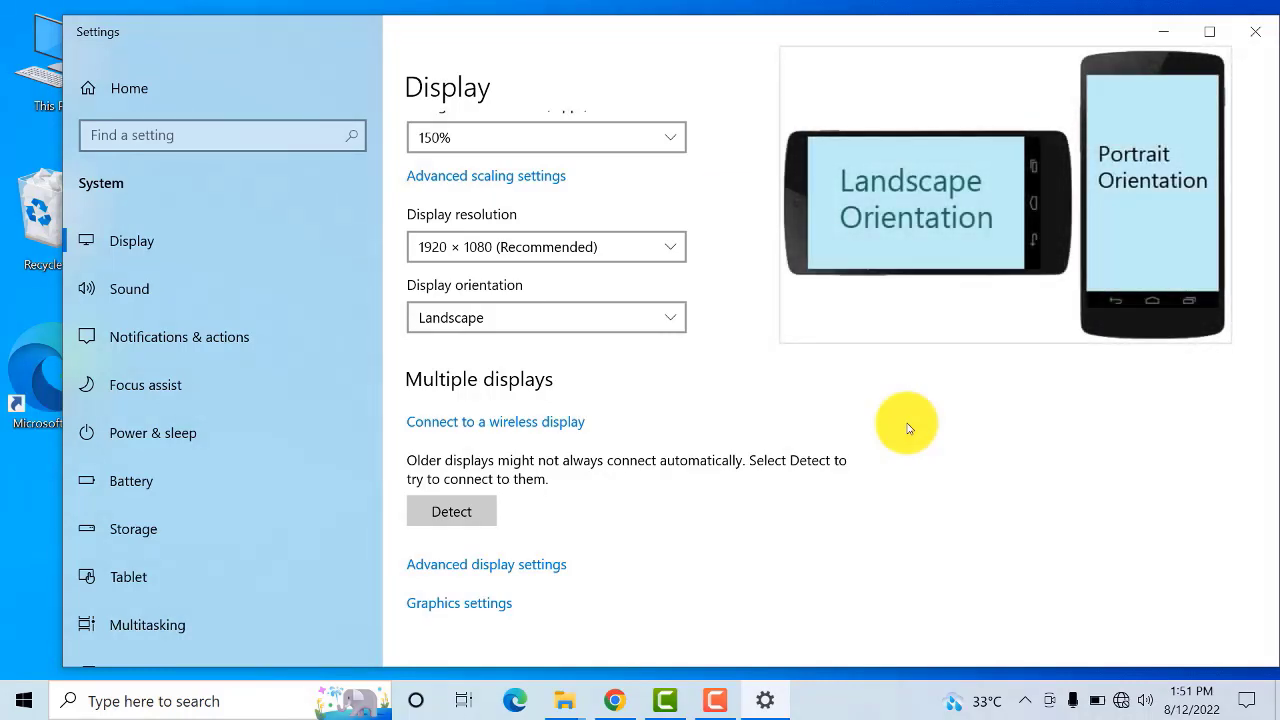
# Check the available choices for the display orientation
pyautogui.click(637, 320)
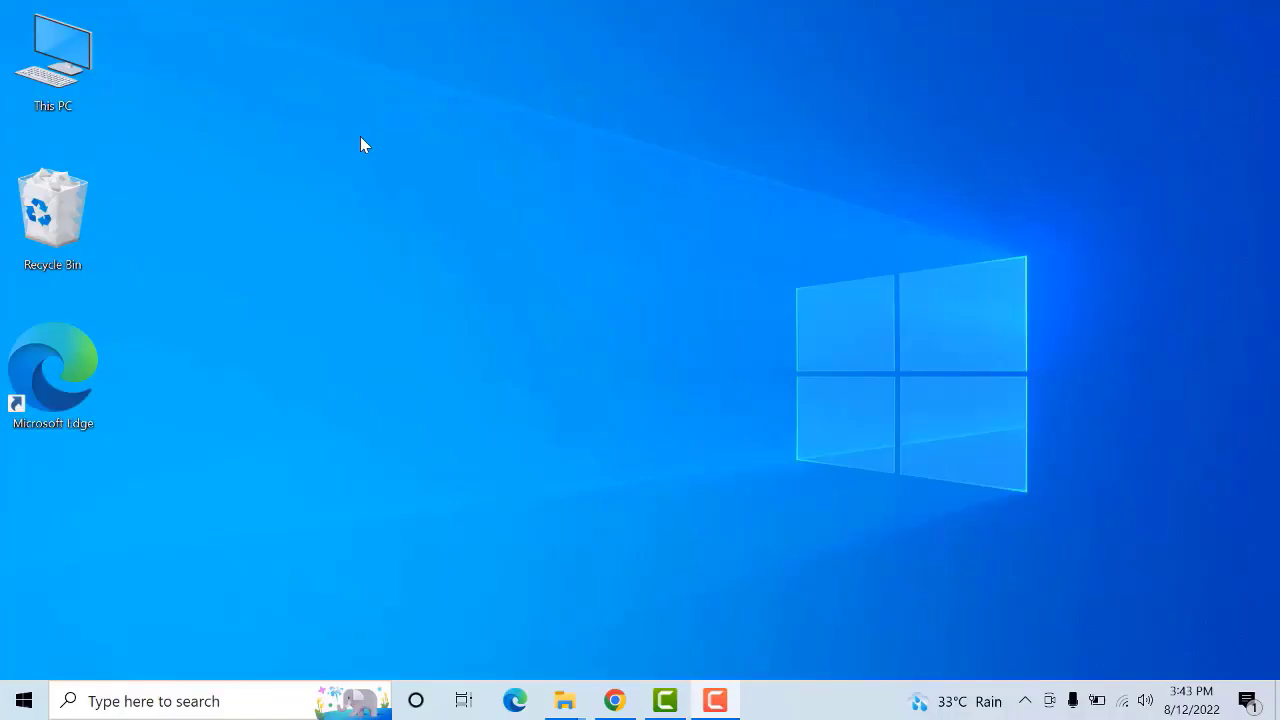
# Open the system sound settings from the desktop and set the master volume to 76
pyautogui.rightClick(449, 119)
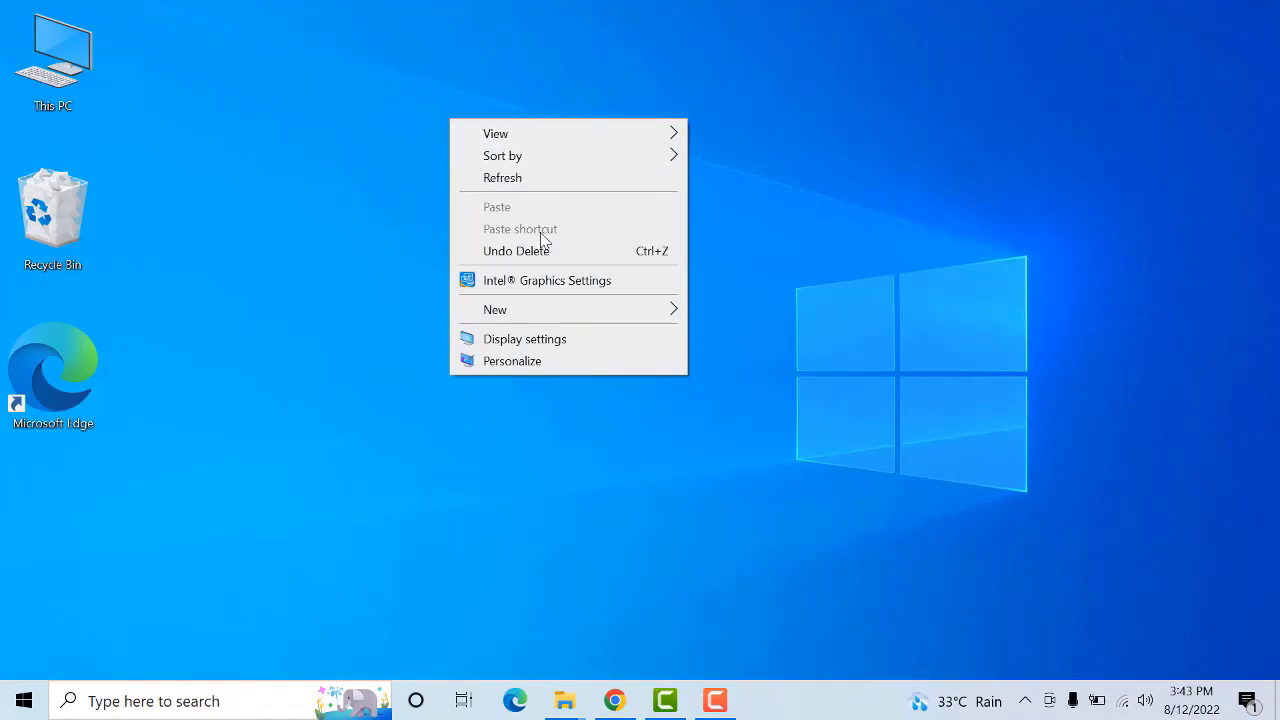
pyautogui.click(553, 346)
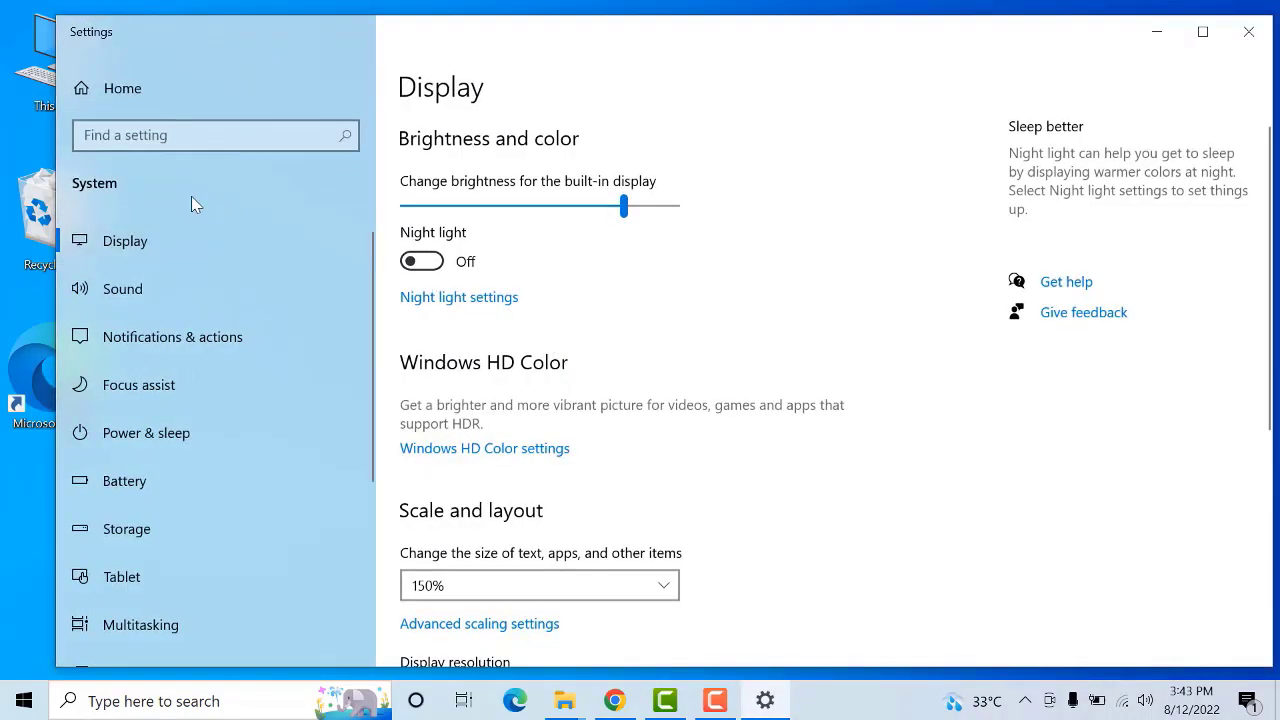
pyautogui.click(153, 307)
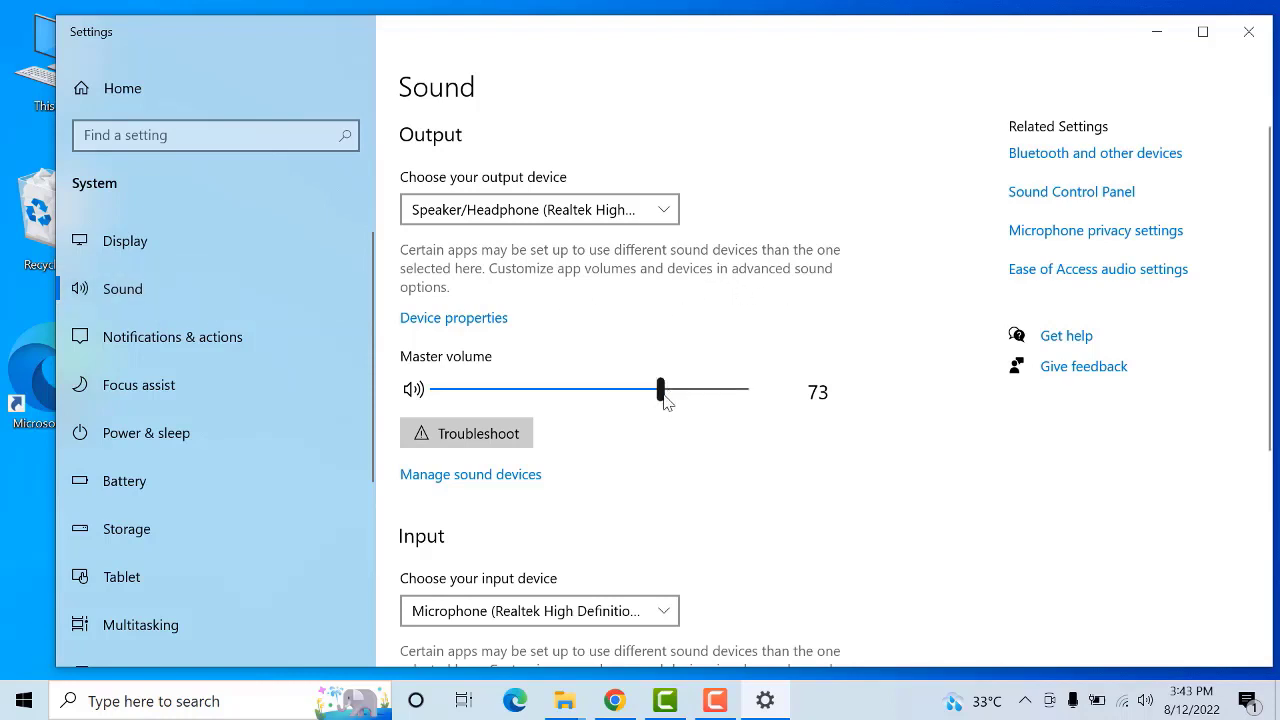
pyautogui.moveTo(666, 400)
pyautogui.mouseDown()
pyautogui.moveTo(496, 398)
pyautogui.moveTo(706, 397)
pyautogui.moveTo(677, 402)
pyautogui.mouseUp()
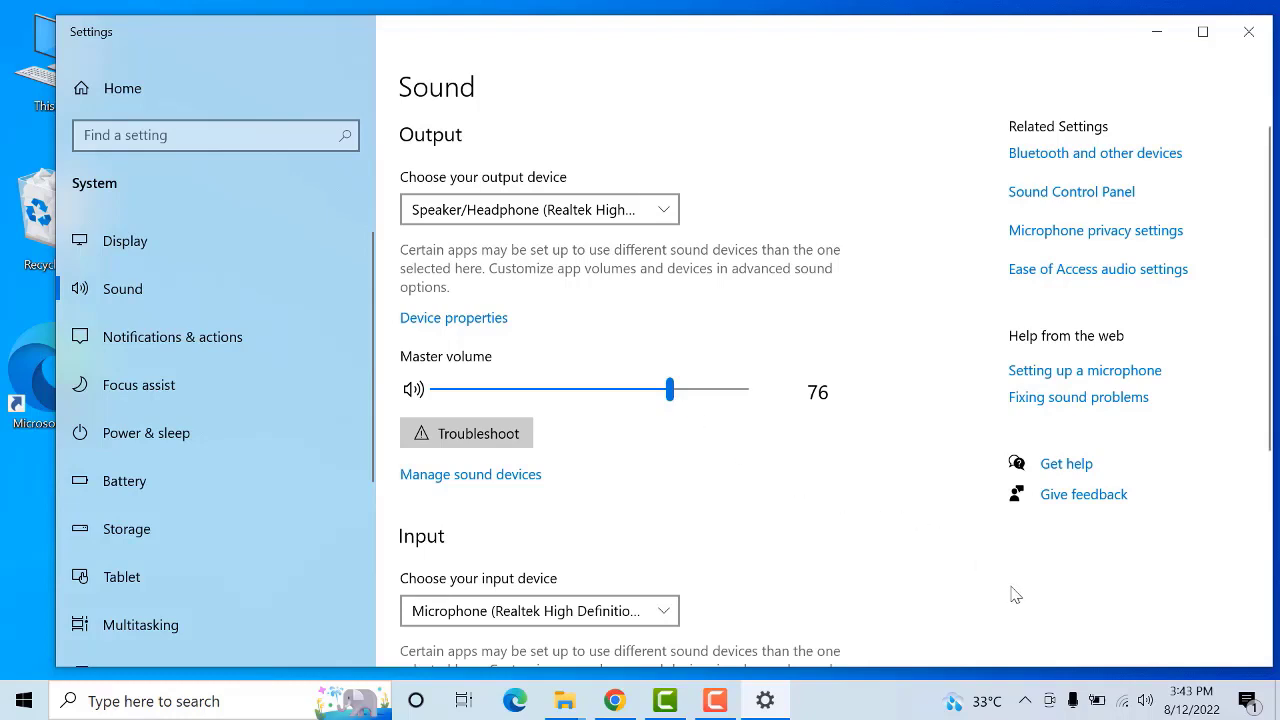
# Set the speaker volume to 71 with the taskbar's volume control and close the settings window
pyautogui.click(1146, 703)
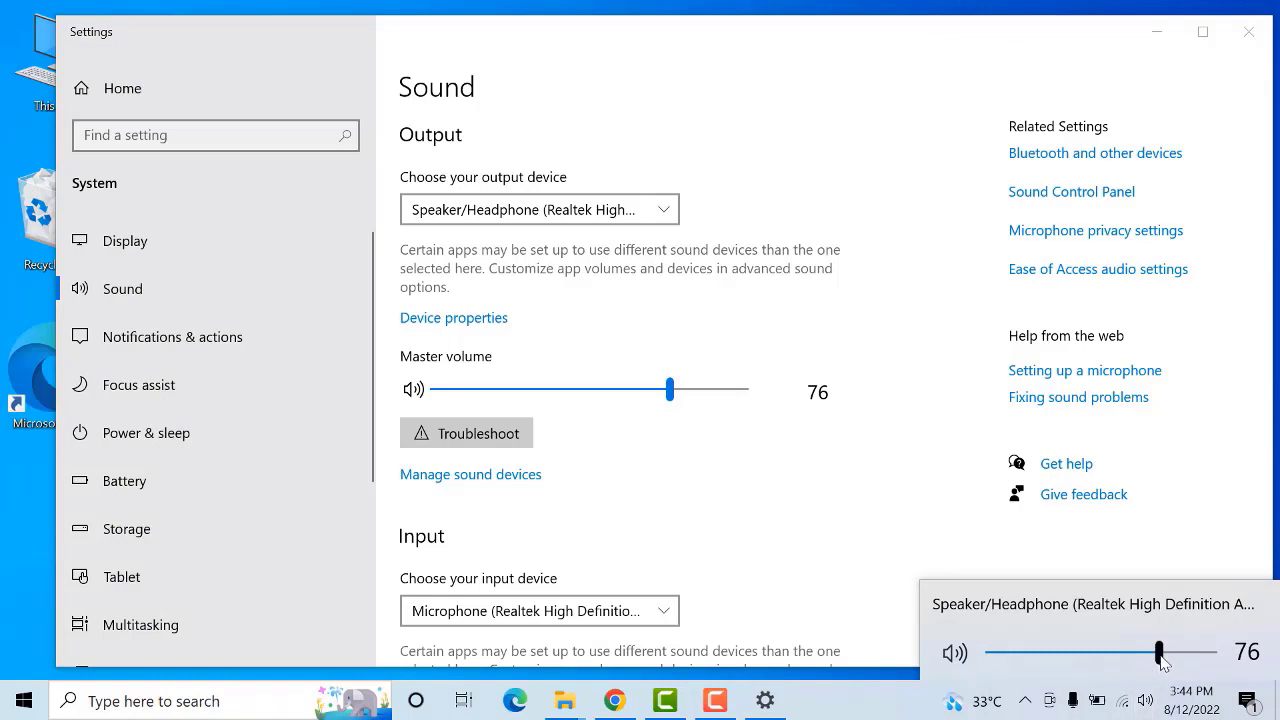
pyautogui.moveTo(1163, 664)
pyautogui.mouseDown()
pyautogui.moveTo(1043, 657)
pyautogui.moveTo(1180, 660)
pyautogui.moveTo(1149, 660)
pyautogui.mouseUp()
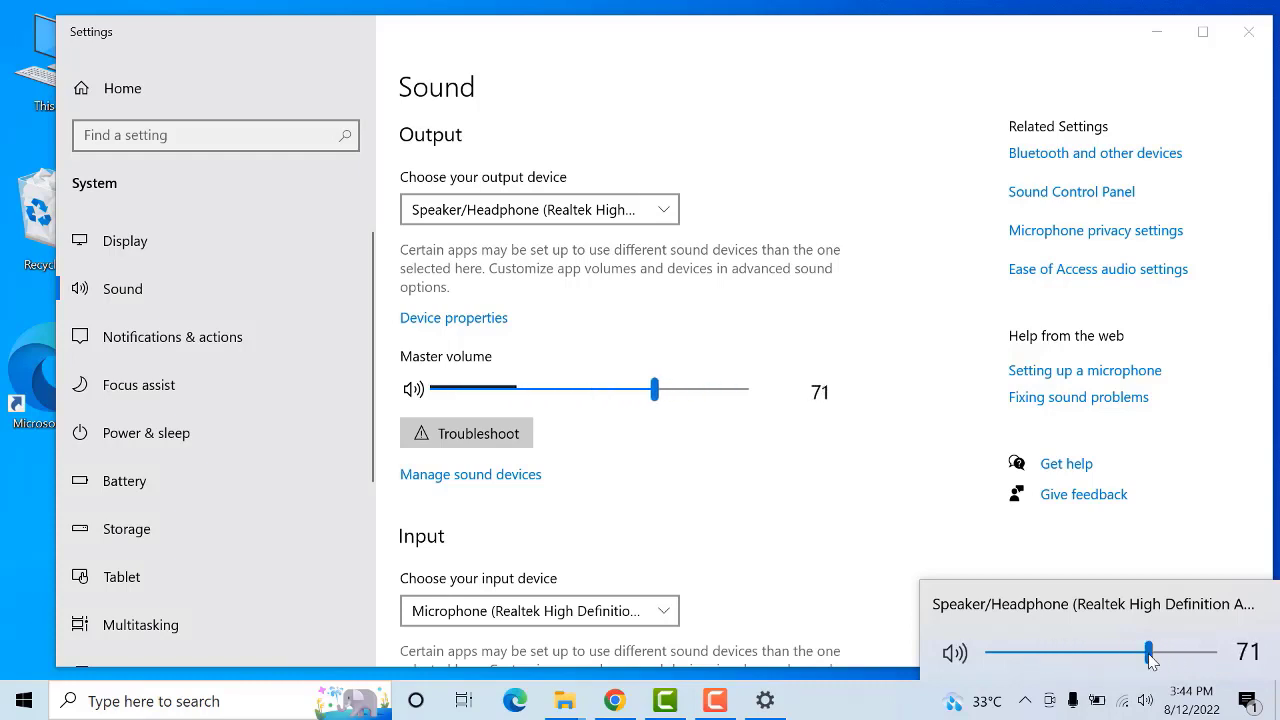
pyautogui.click(866, 470)
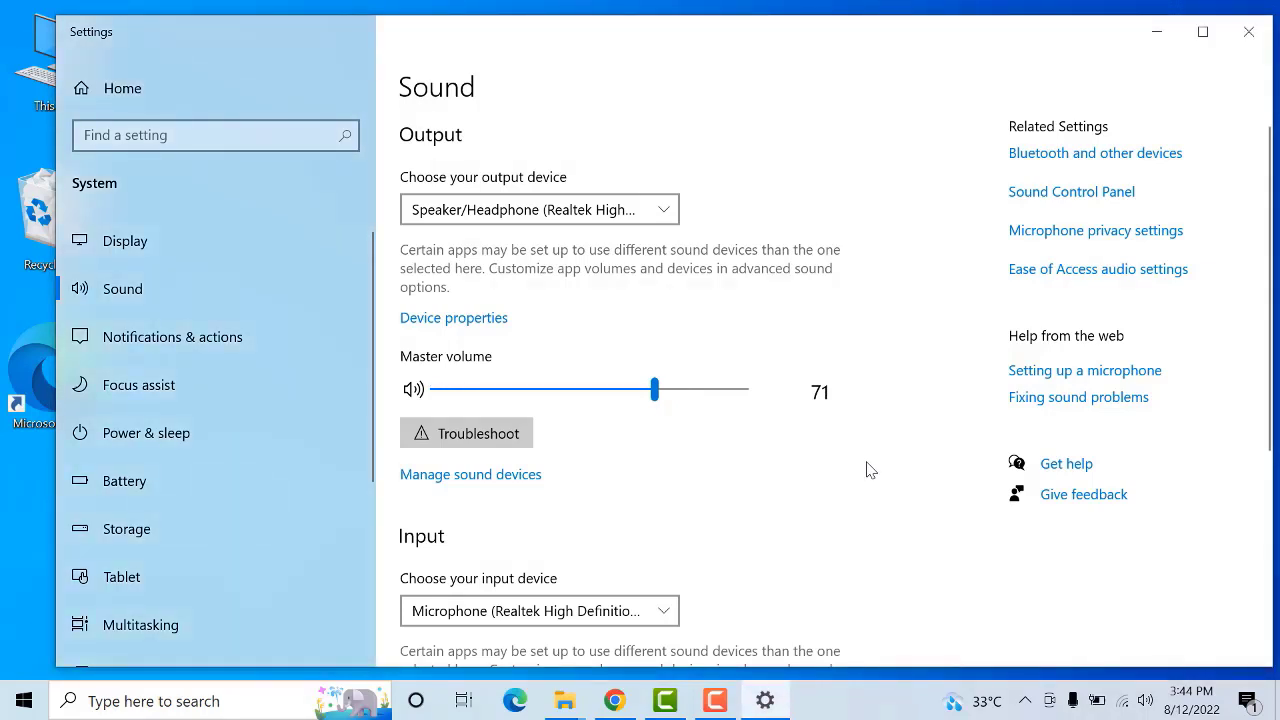
pyautogui.click(1248, 37)
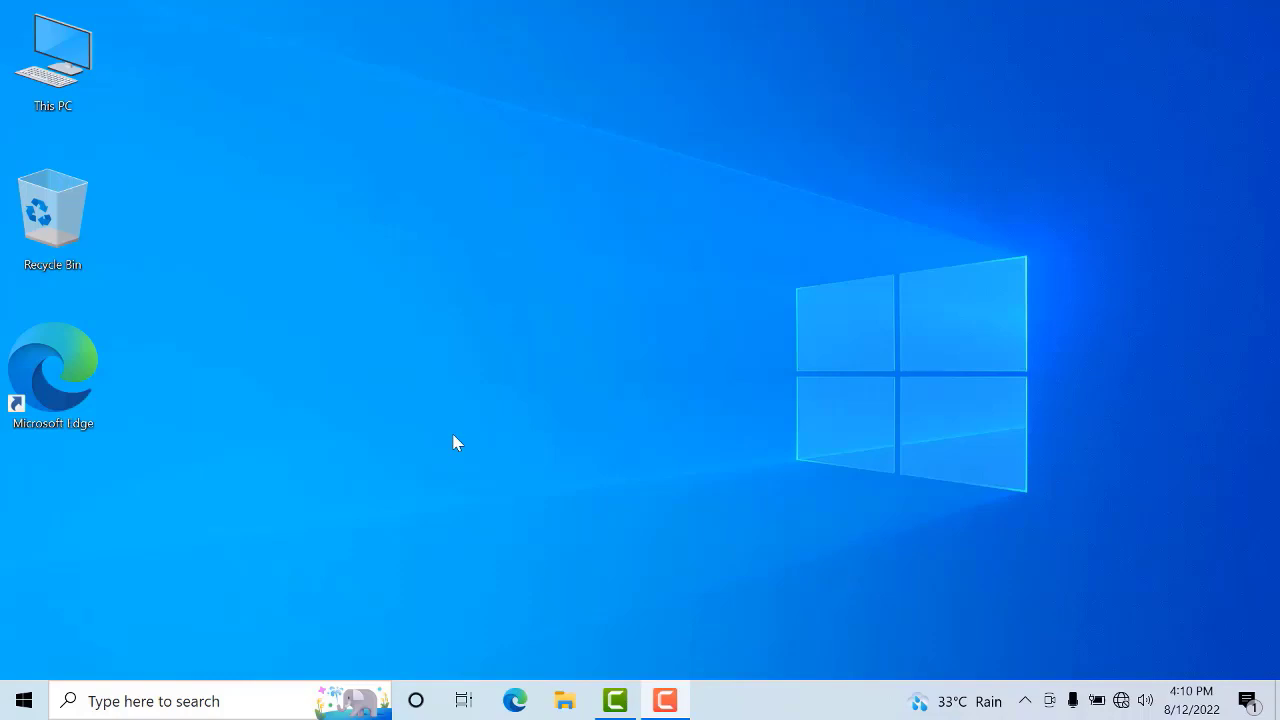
# Bring up the computer's power options for sleep, shut down and restart
pyautogui.click(24, 699)
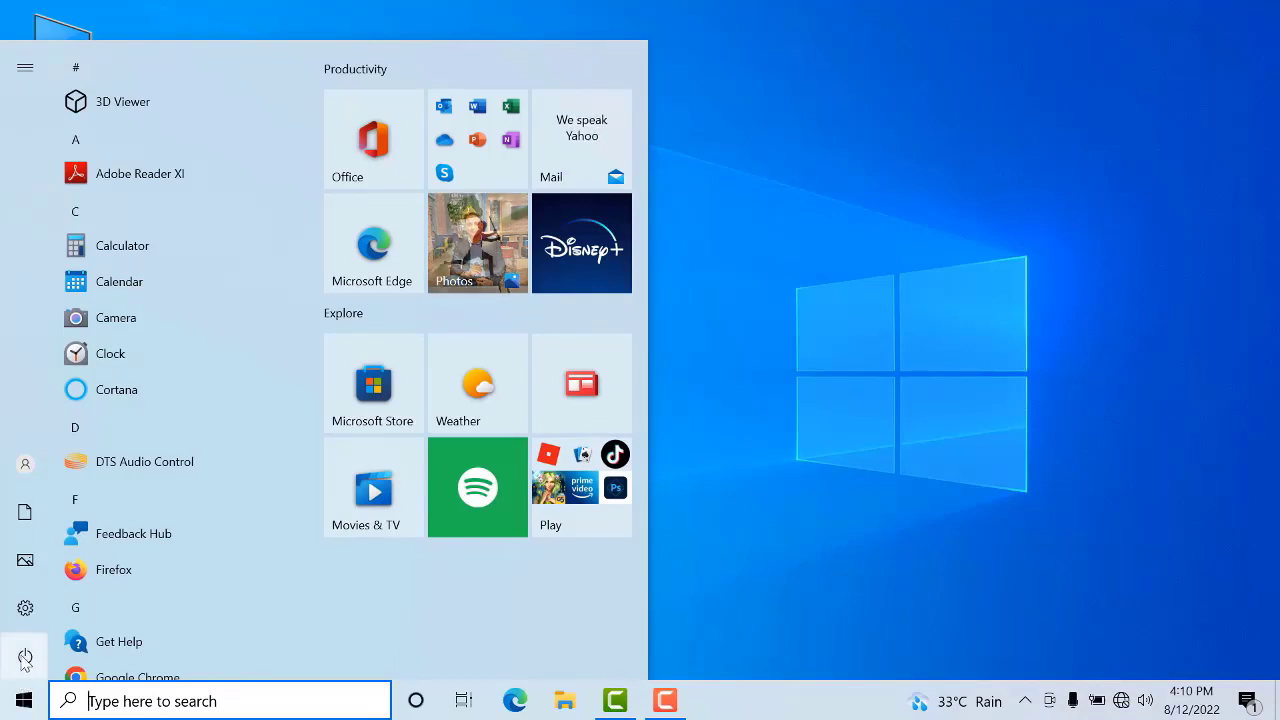
pyautogui.moveTo(25, 657)
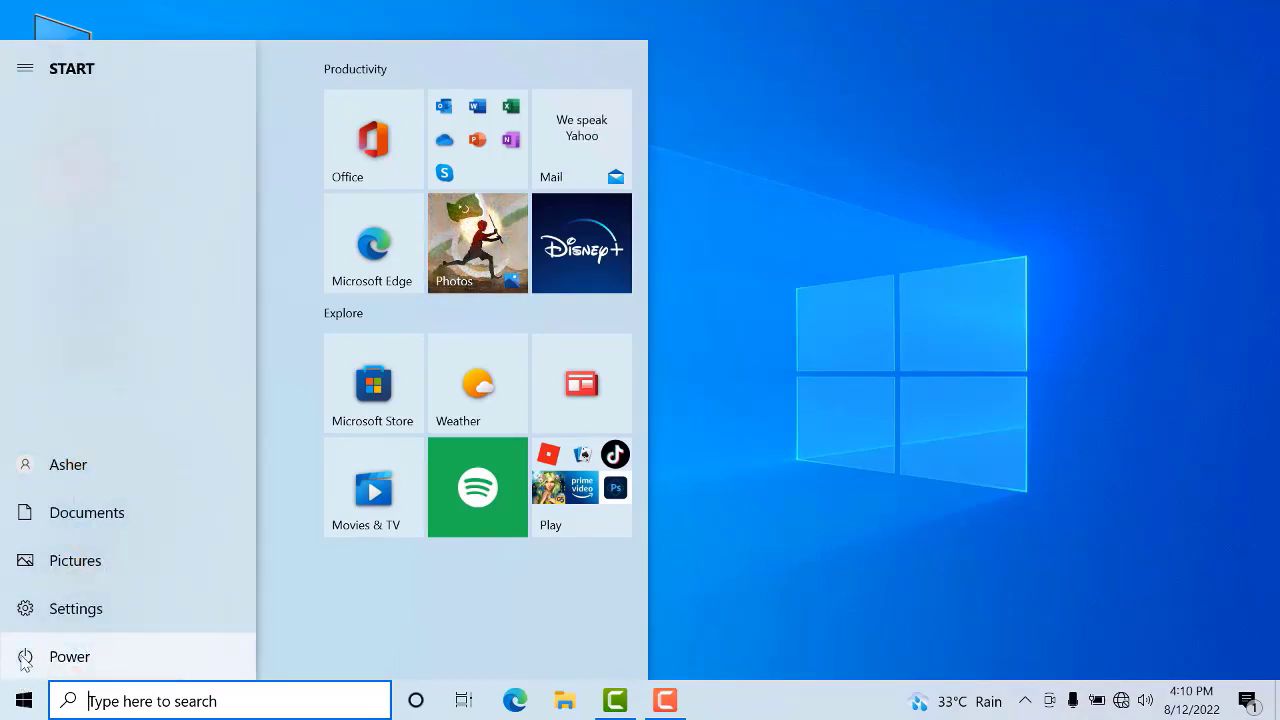
pyautogui.click(64, 664)
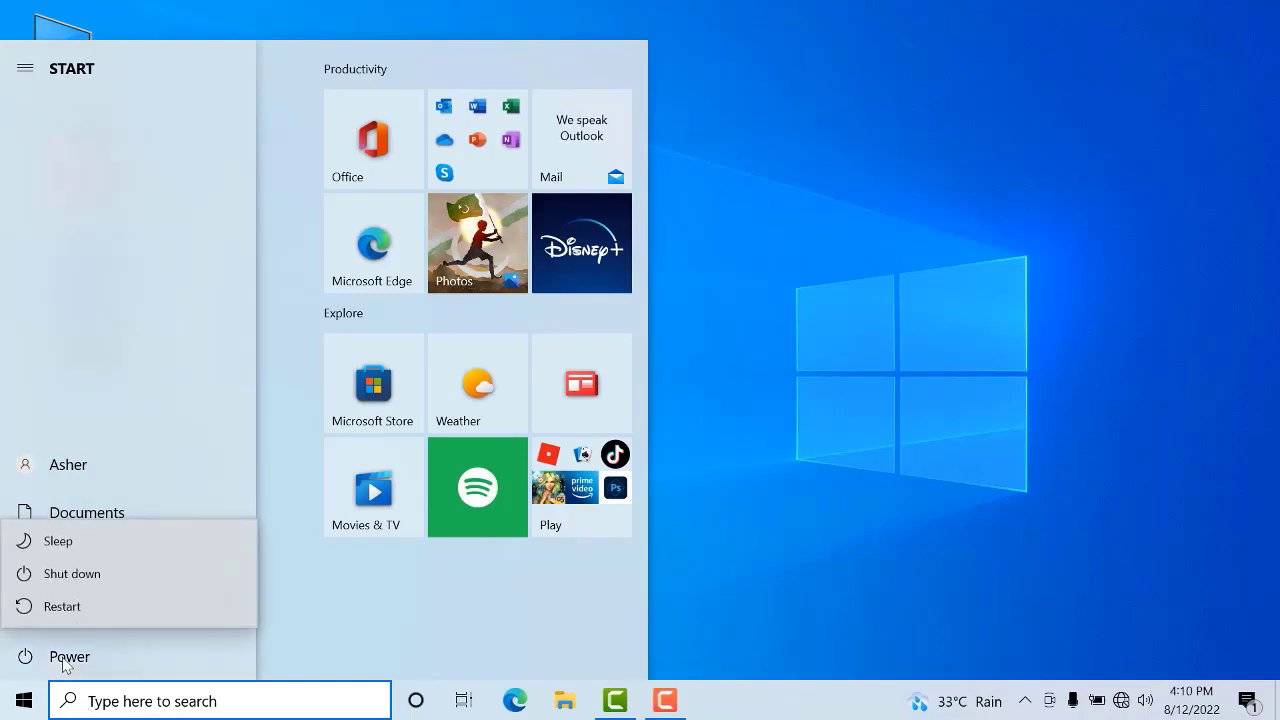